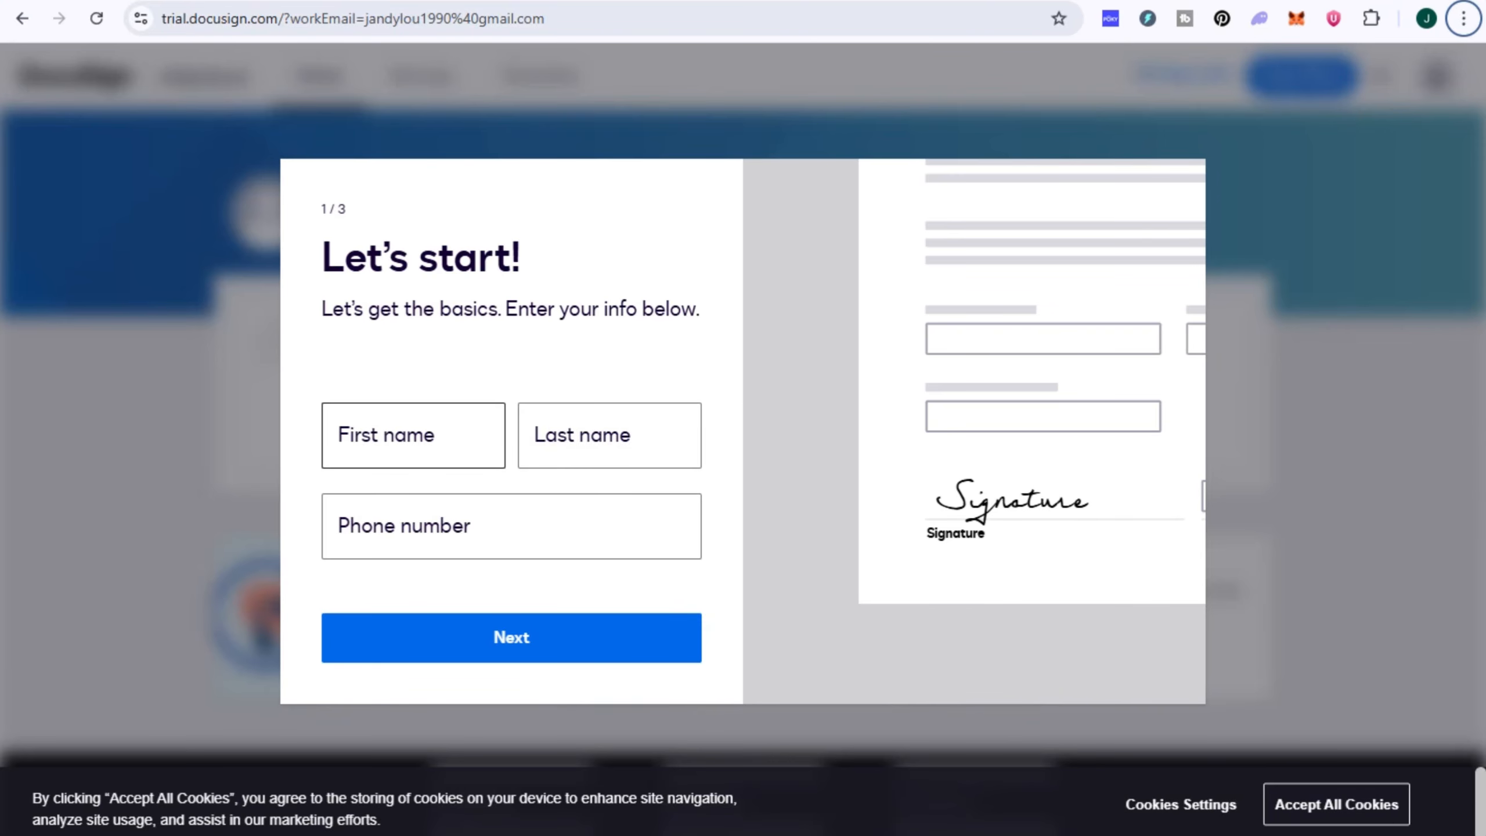
# Step: Fill in the first name and last name on the trial sign-up form and continue
pyautogui.click(414, 435)
pyautogui.press('Return')
pyautogui.press('Tab')
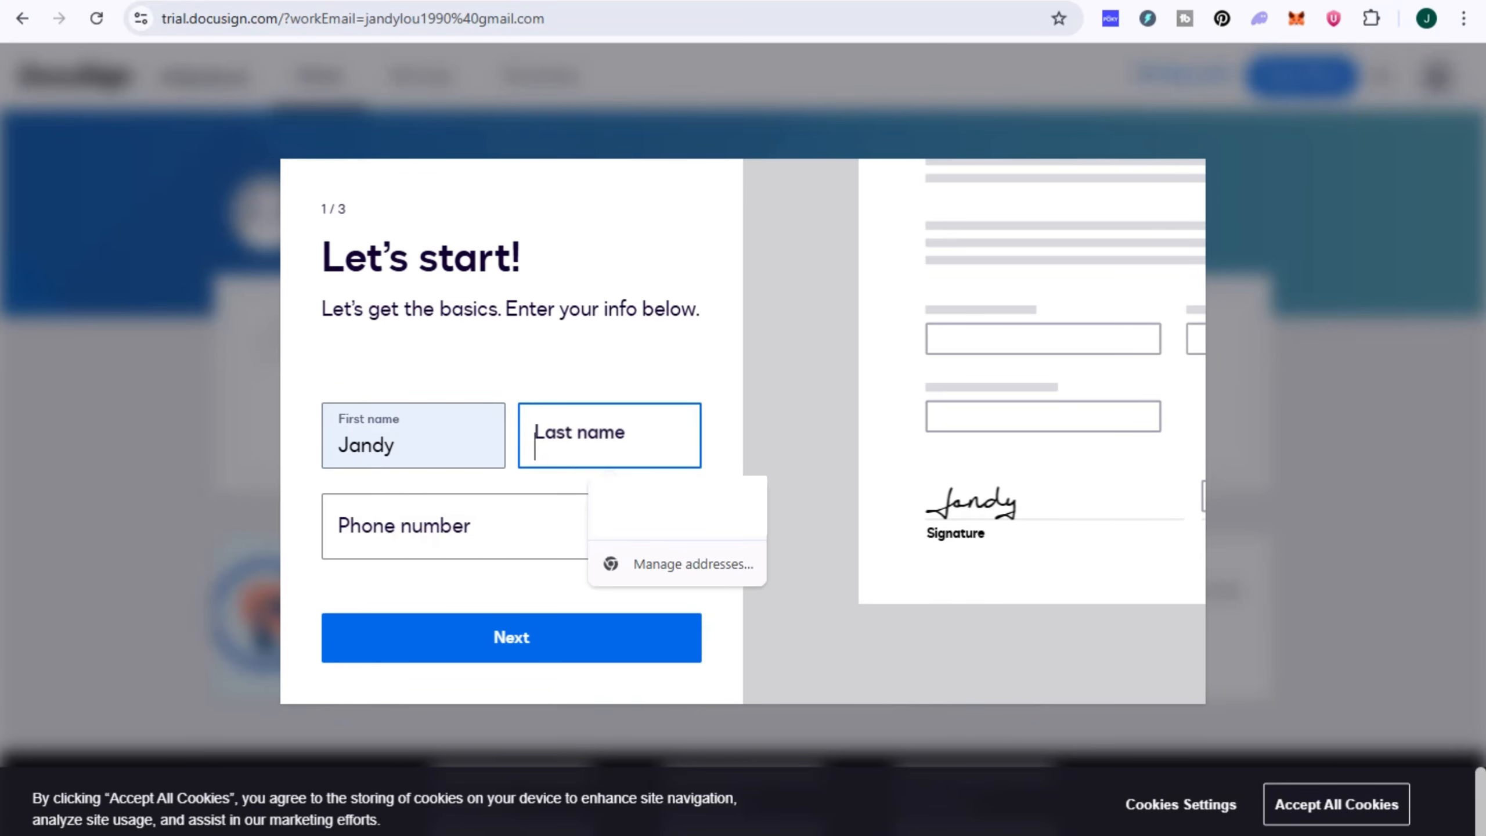
pyautogui.write('Lou')
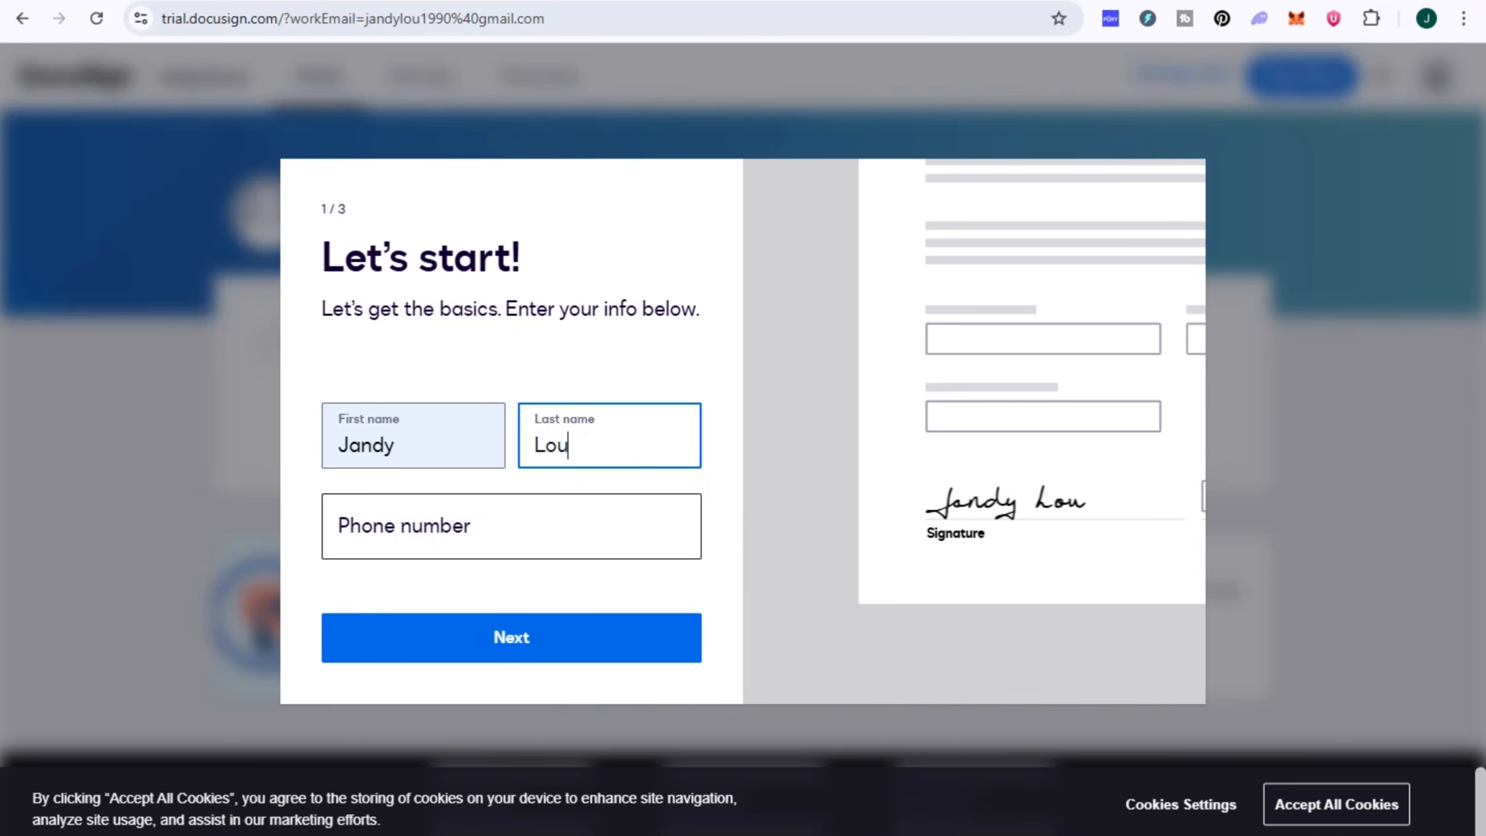
pyautogui.press('Return')
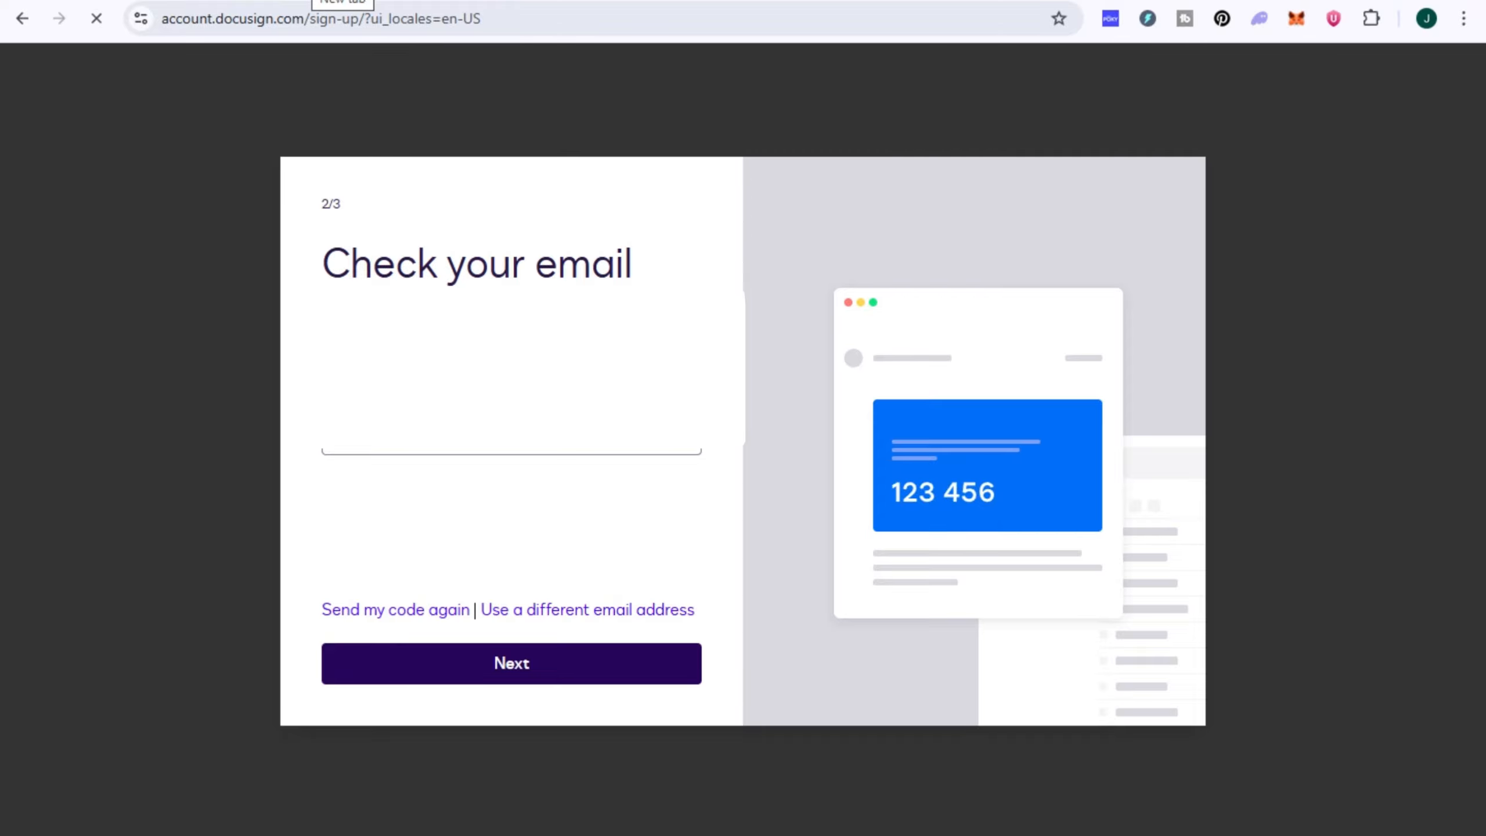
# Step: Submit the e-mail and phone verification codes and review the rules for the account password
pyautogui.click(320, 0)
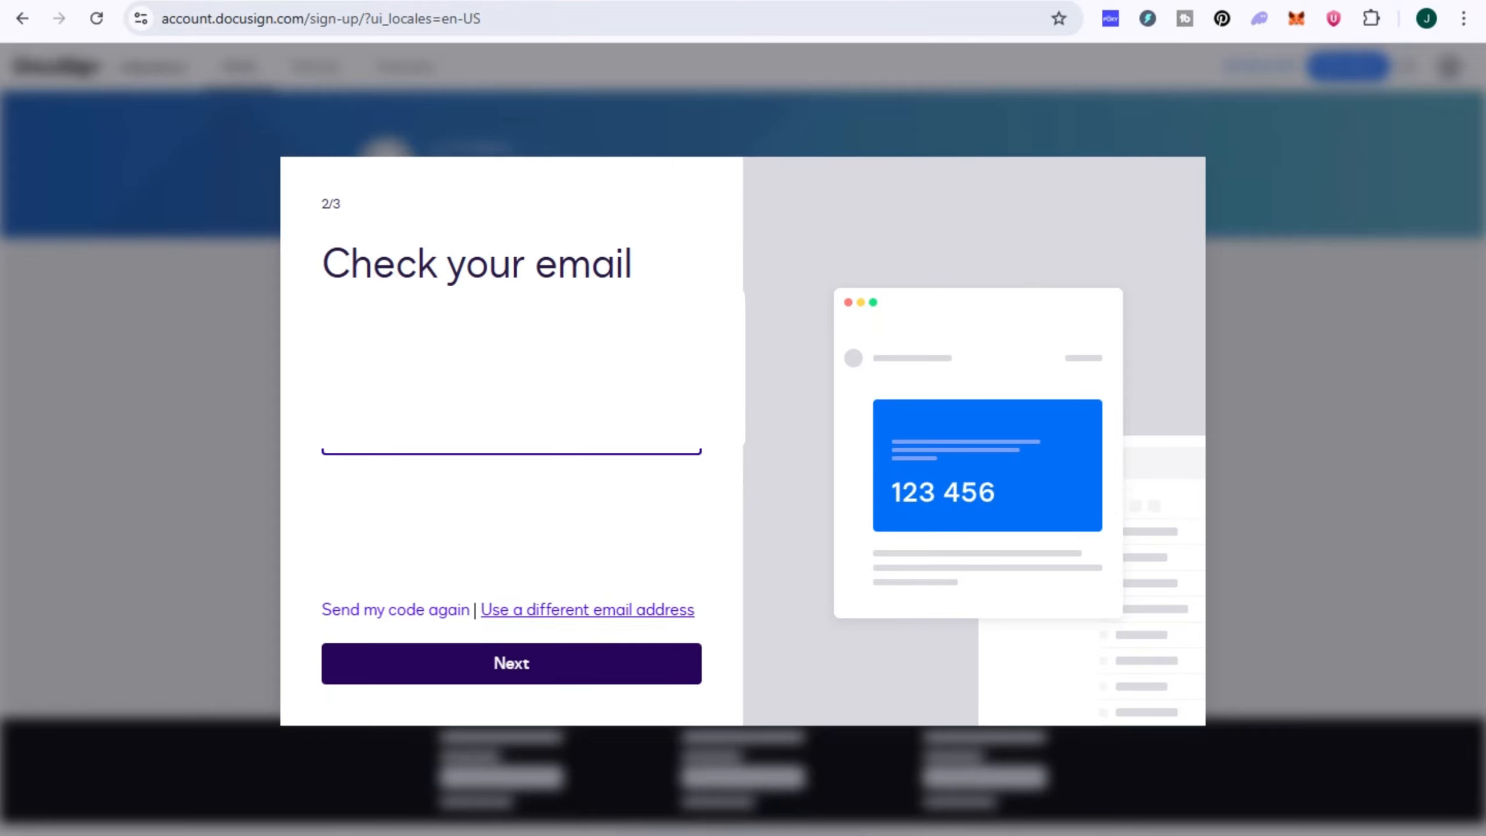
pyautogui.click(544, 663)
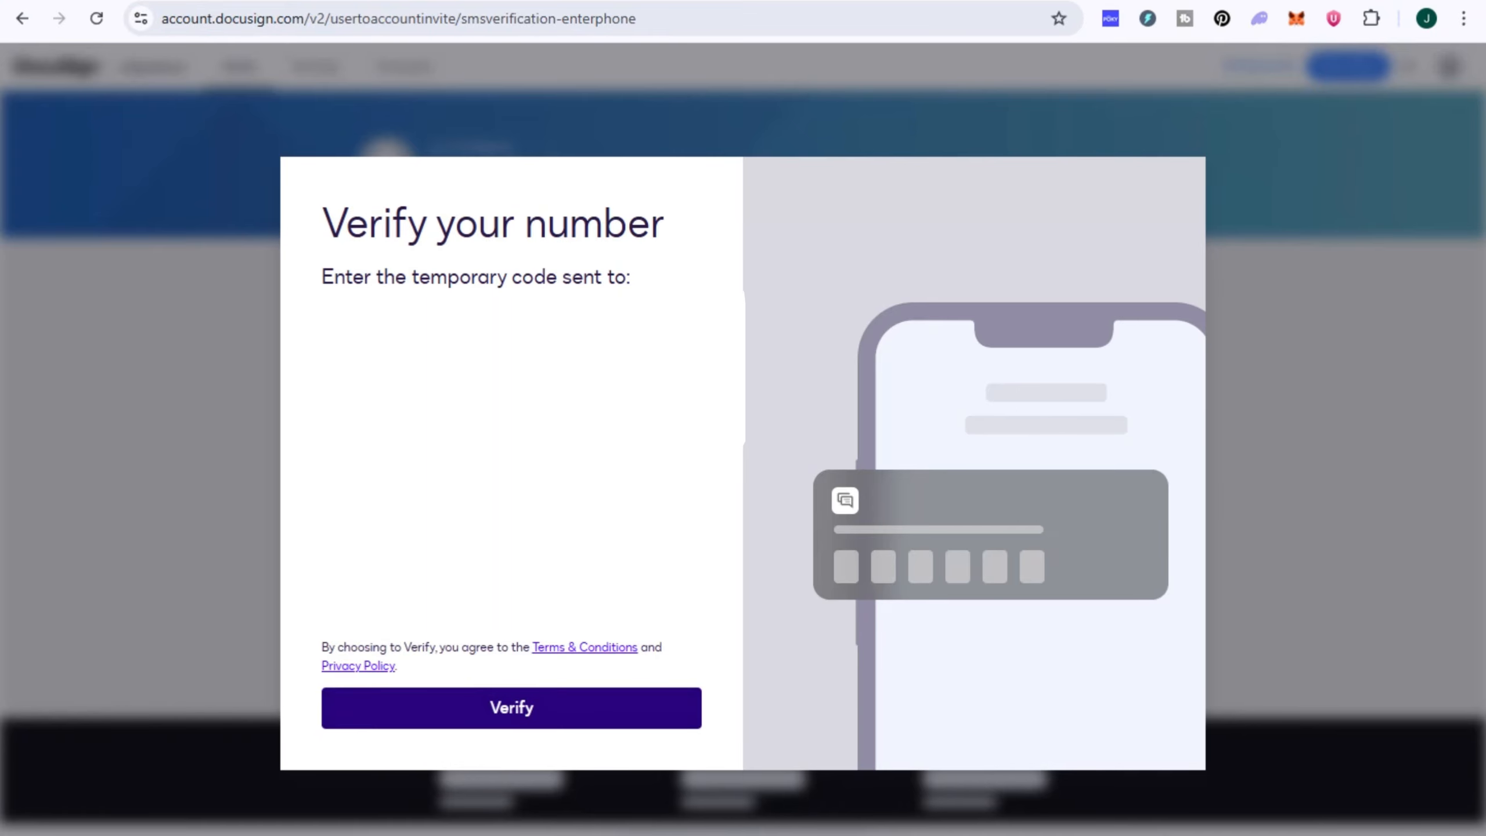
pyautogui.click(512, 708)
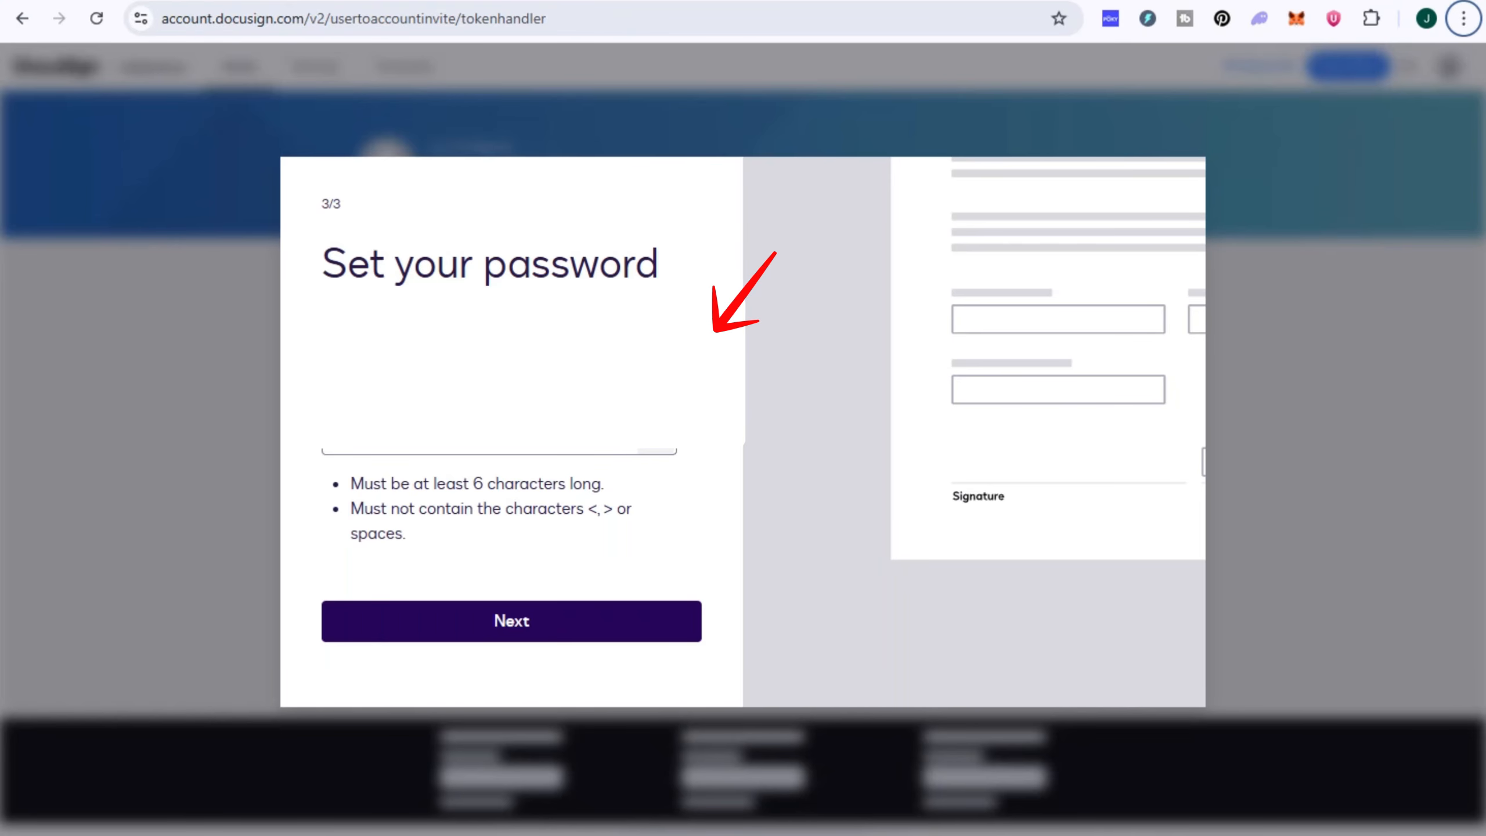
pyautogui.moveTo(350, 483); pyautogui.dragTo(405, 534)
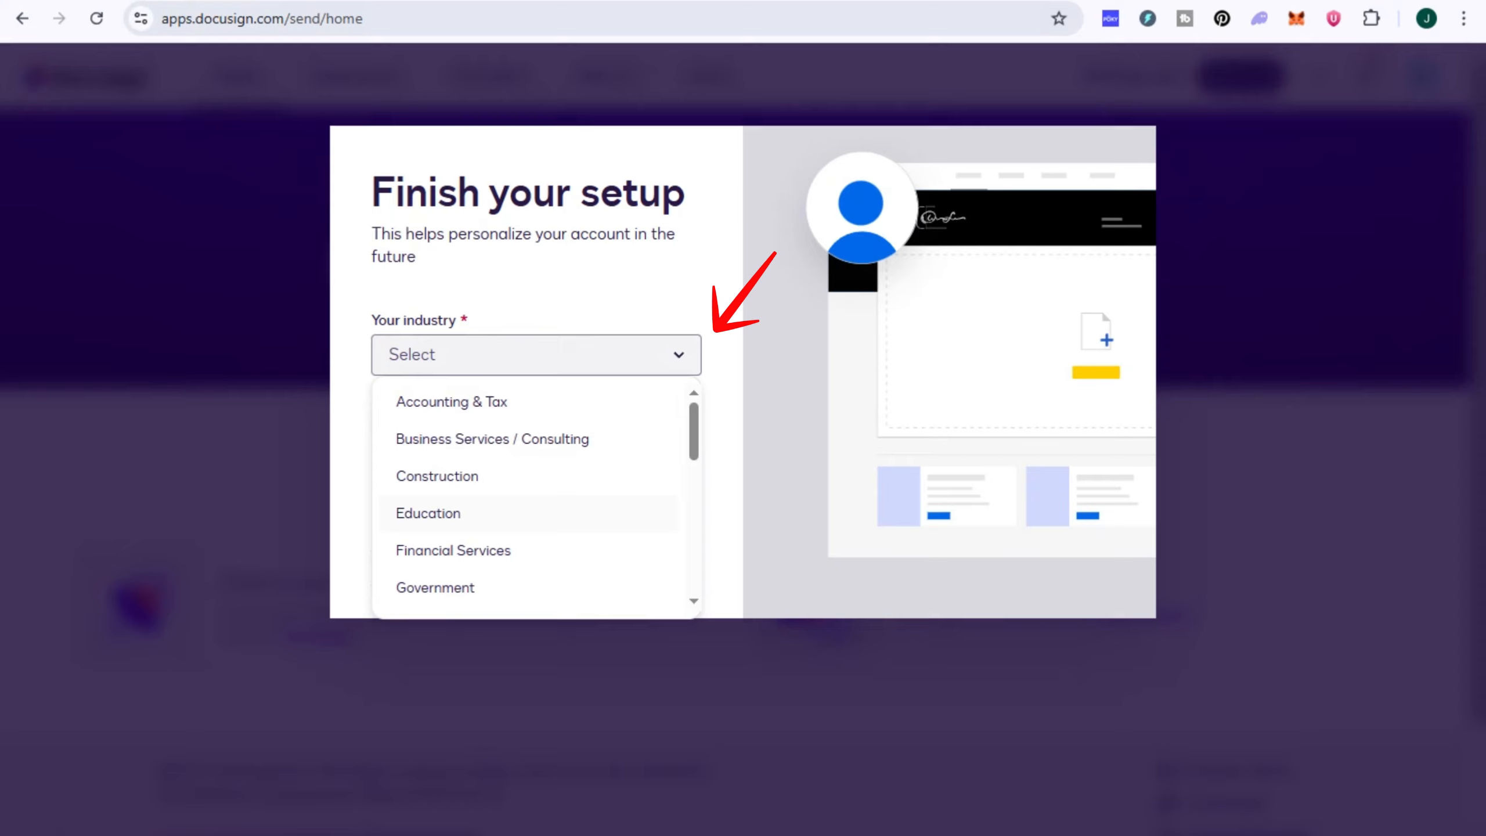
# Step: Set the account's industry to Real Estate - Commercial
pyautogui.scroll(-5, 532, 501)
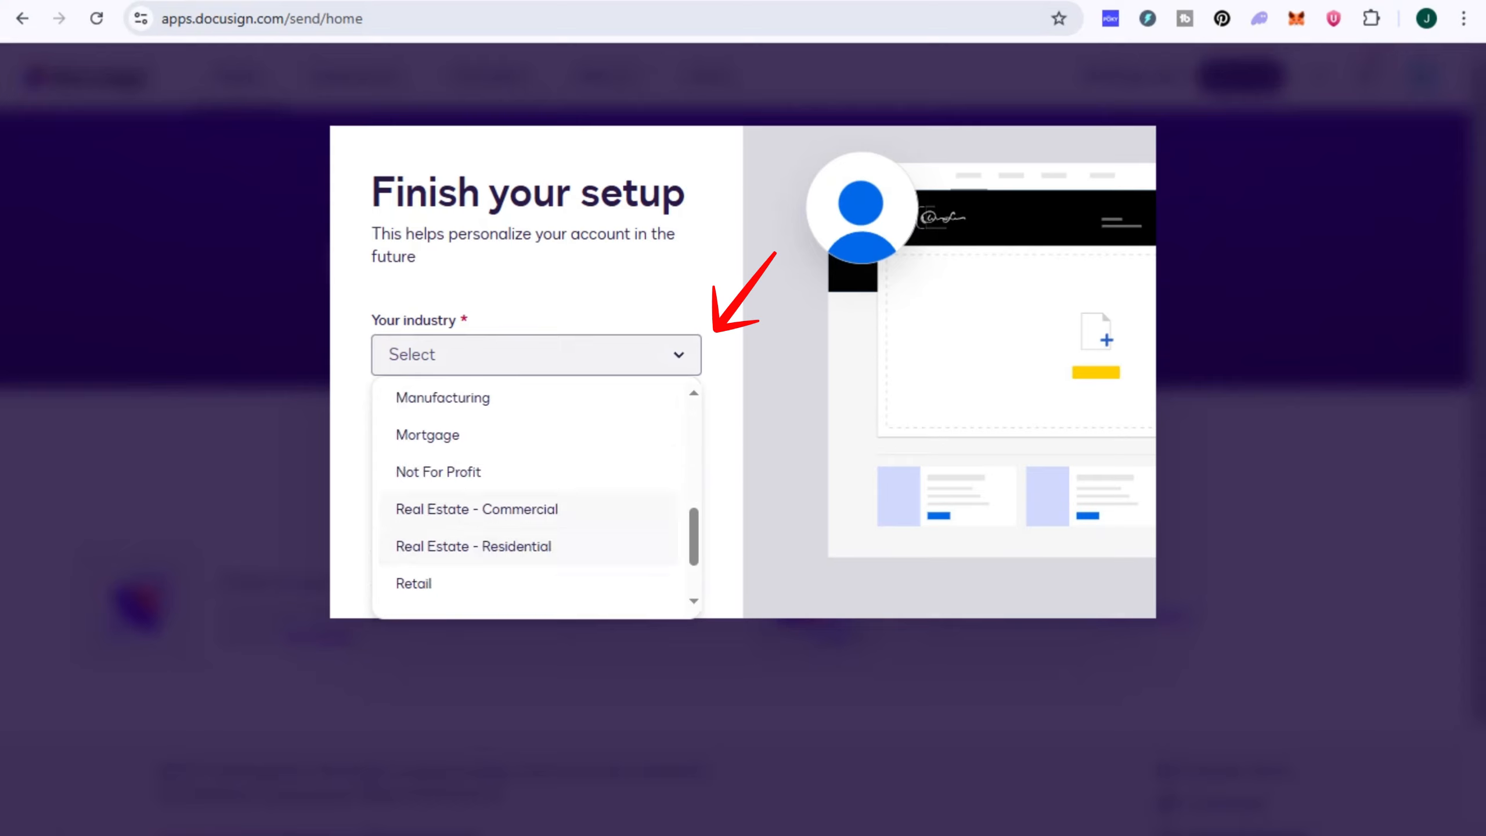
pyautogui.scroll(3, 532, 501)
pyautogui.scroll(-3, 532, 500)
pyautogui.scroll(-2, 532, 500)
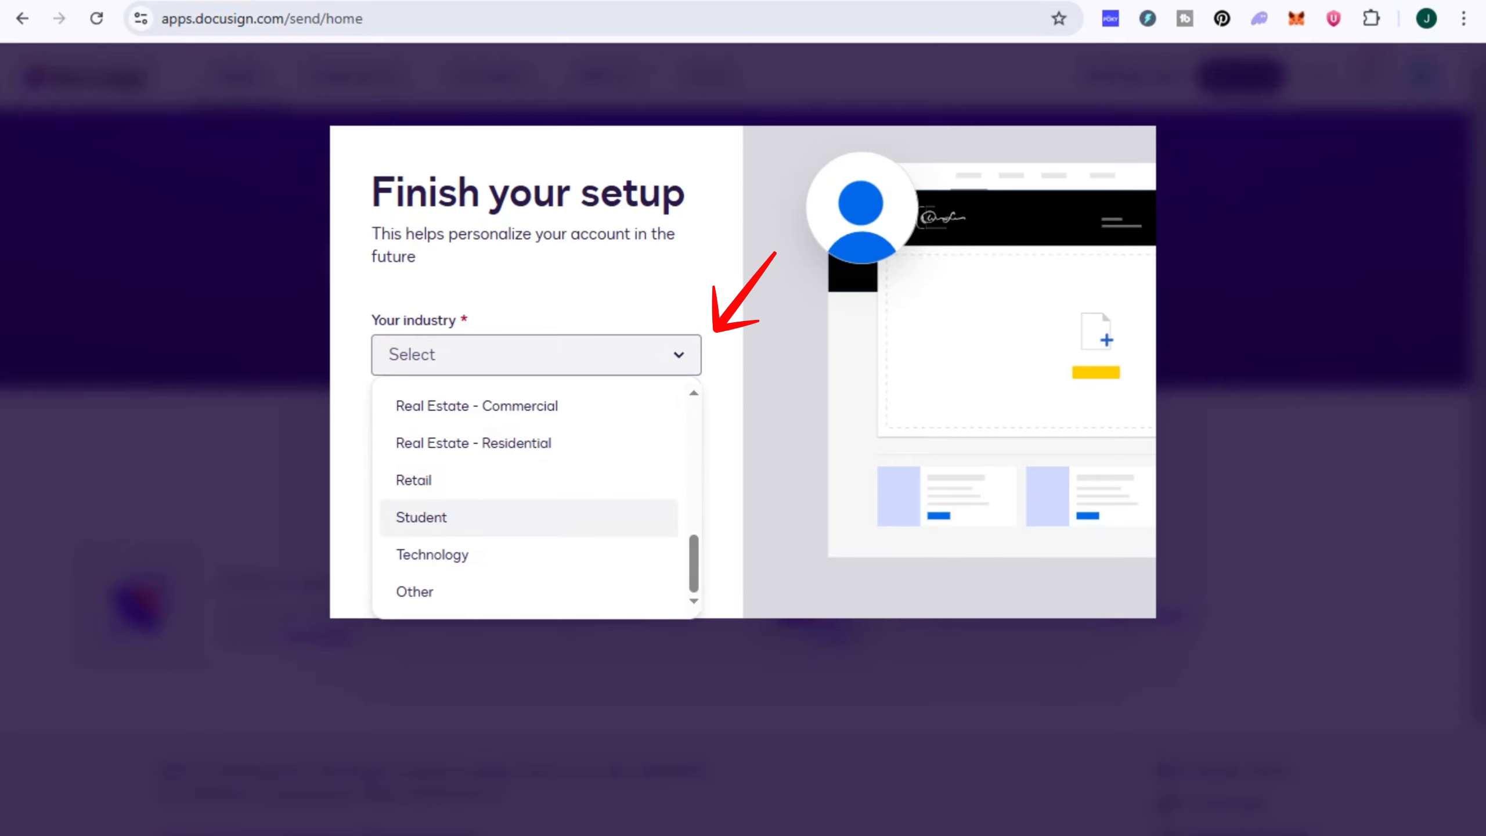
pyautogui.scroll(3, 532, 501)
pyautogui.scroll(-3, 527, 472)
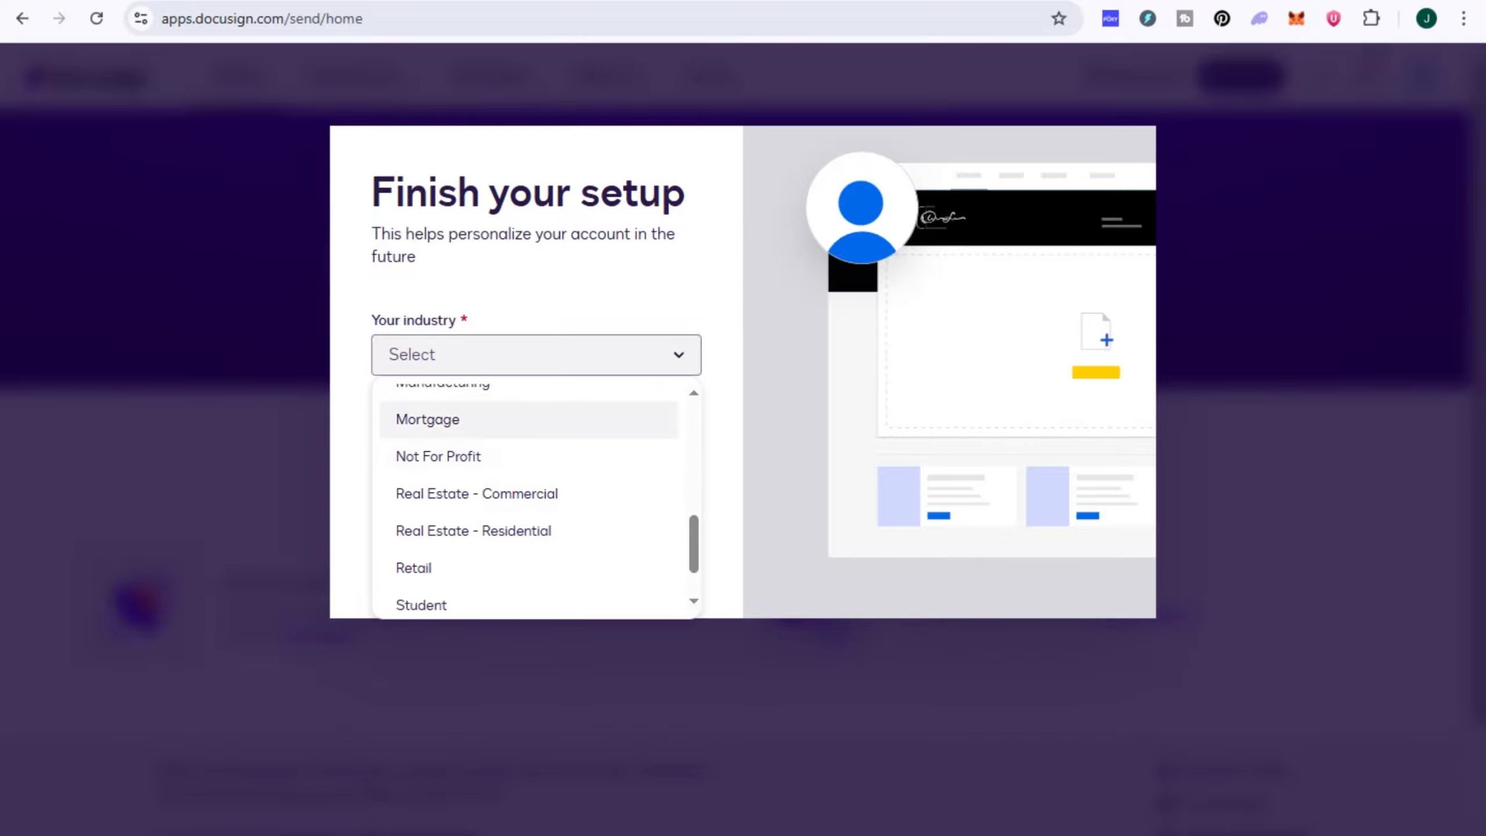
pyautogui.click(477, 405)
# Step: Set the sign-up reason to "I want to send a document for signature." and continue the setup
pyautogui.click(532, 437)
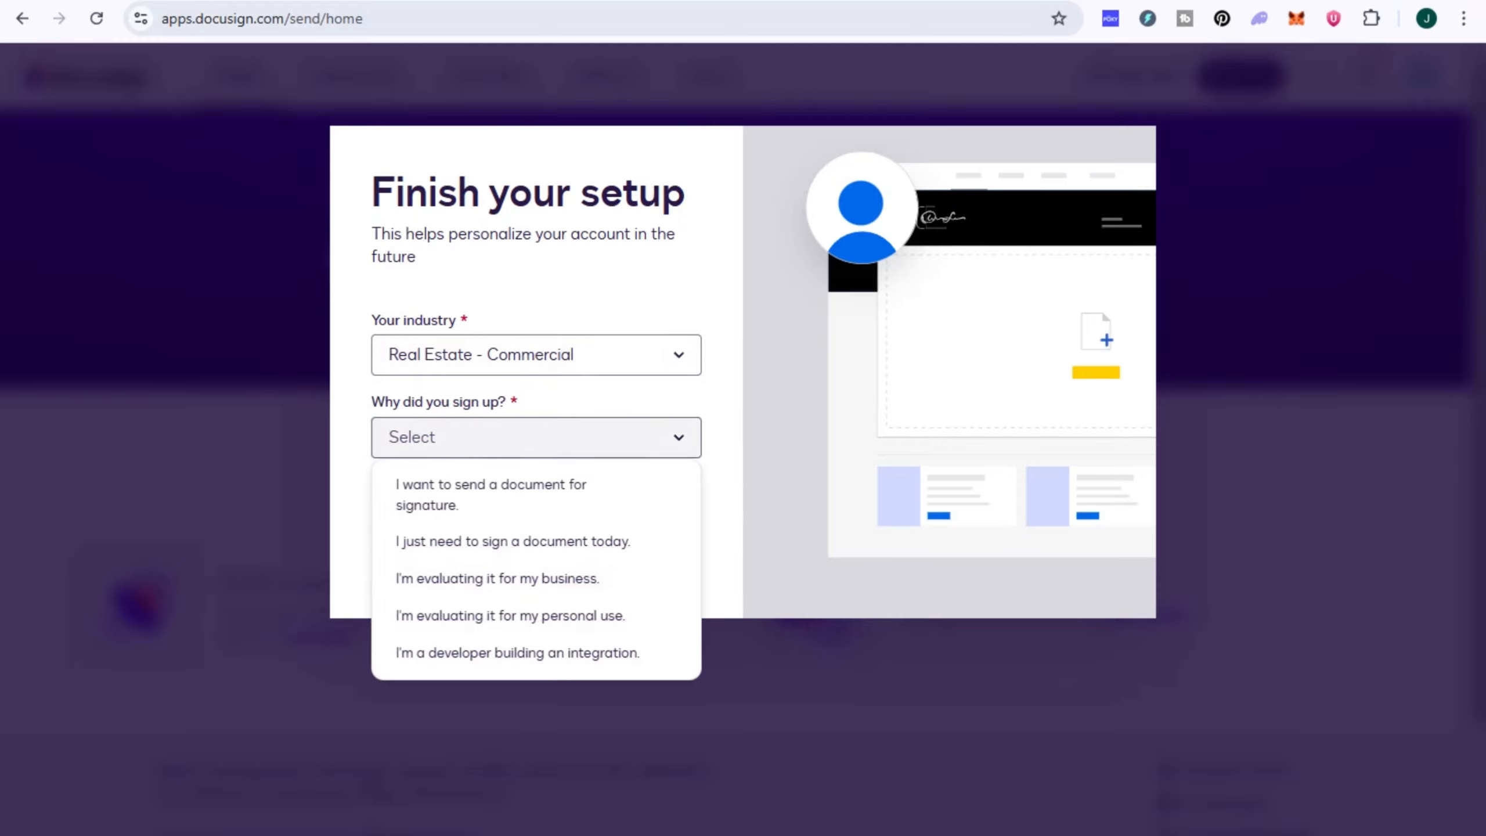
pyautogui.click(490, 495)
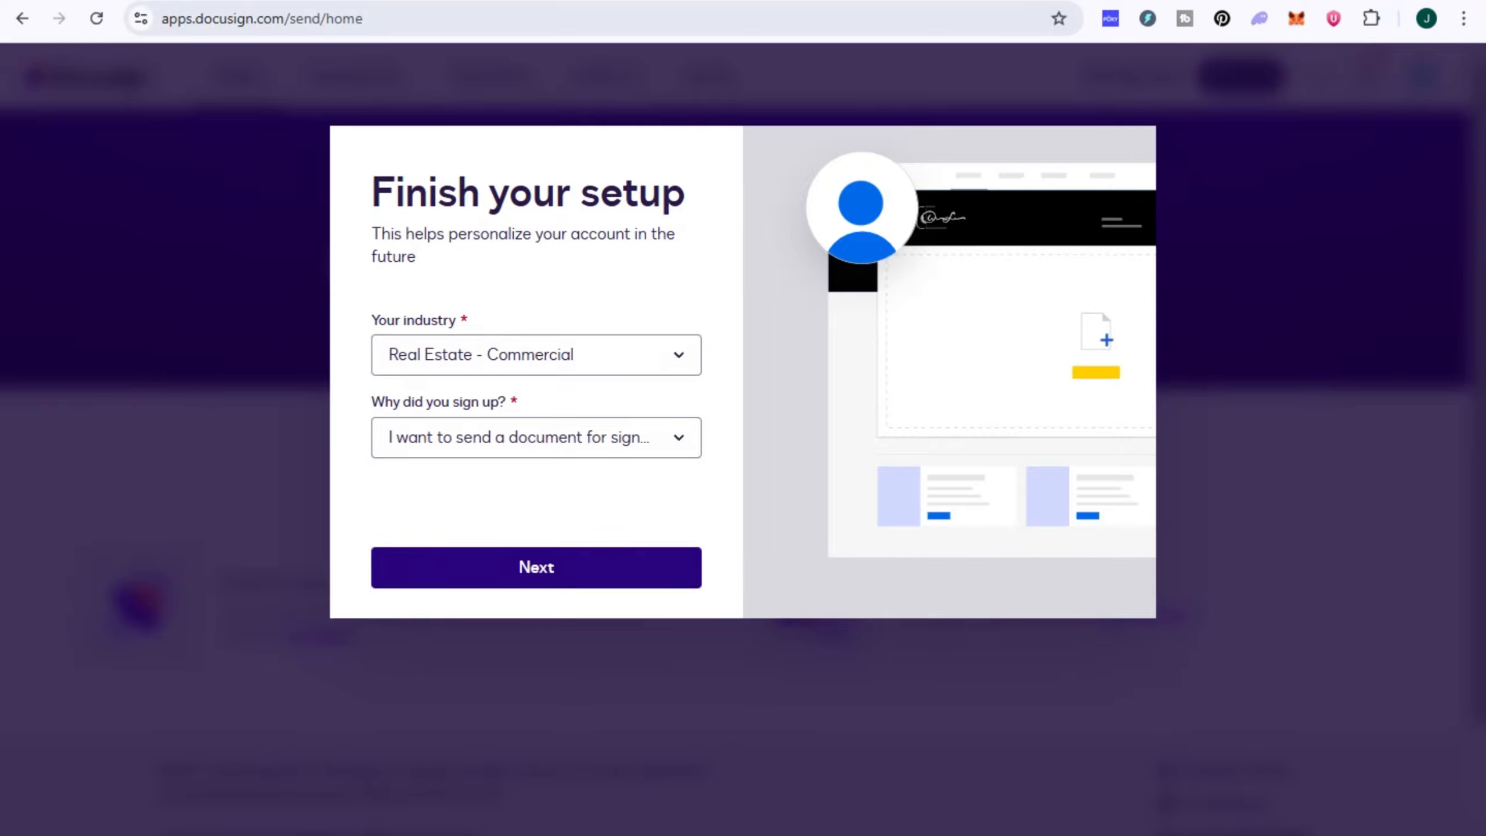
pyautogui.click(536, 567)
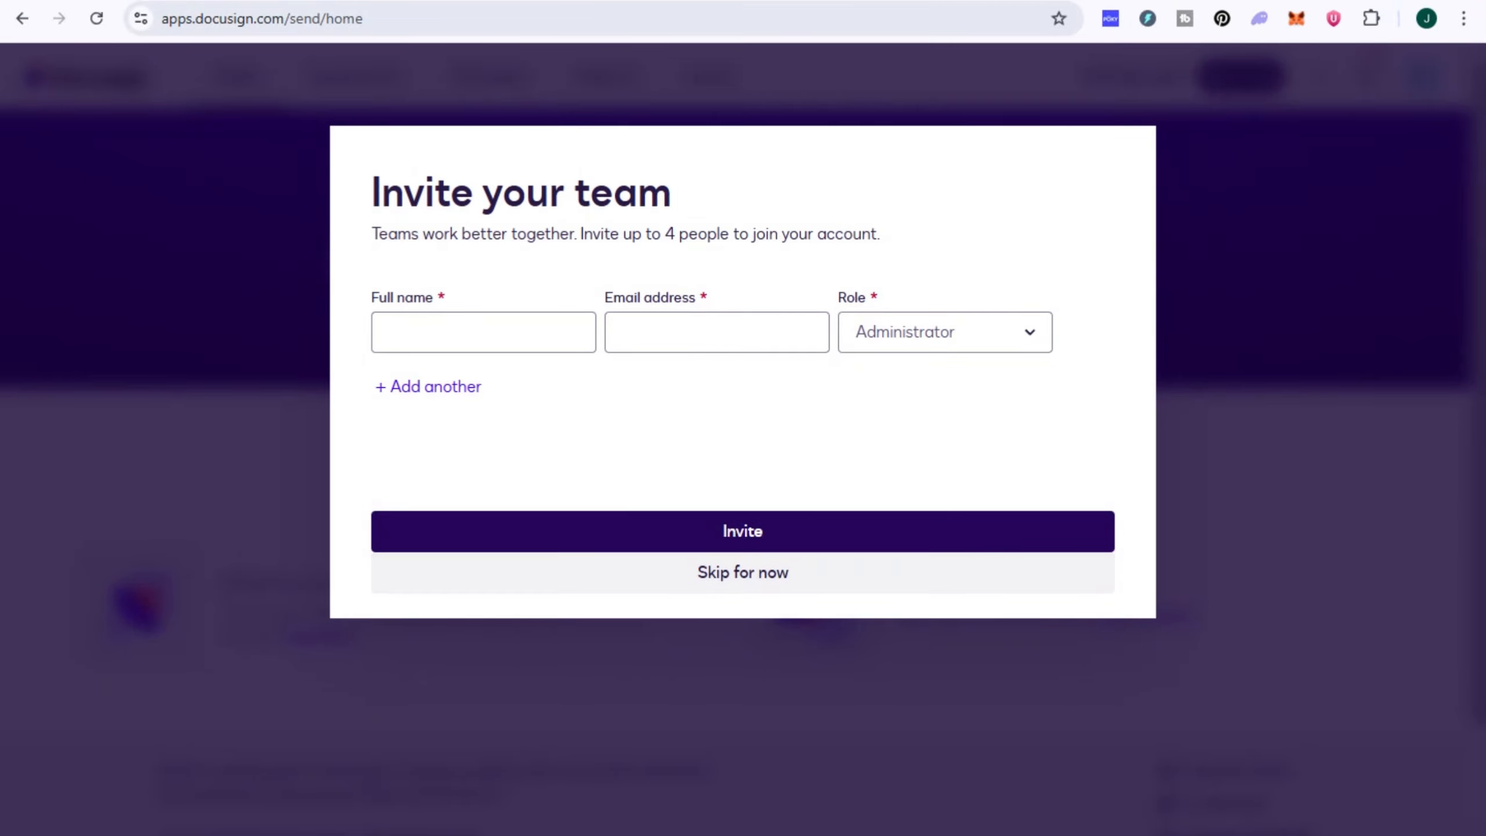
# Step: Check the available team member roles, and skip both the team invitation and the sending introduction
pyautogui.click(945, 332)
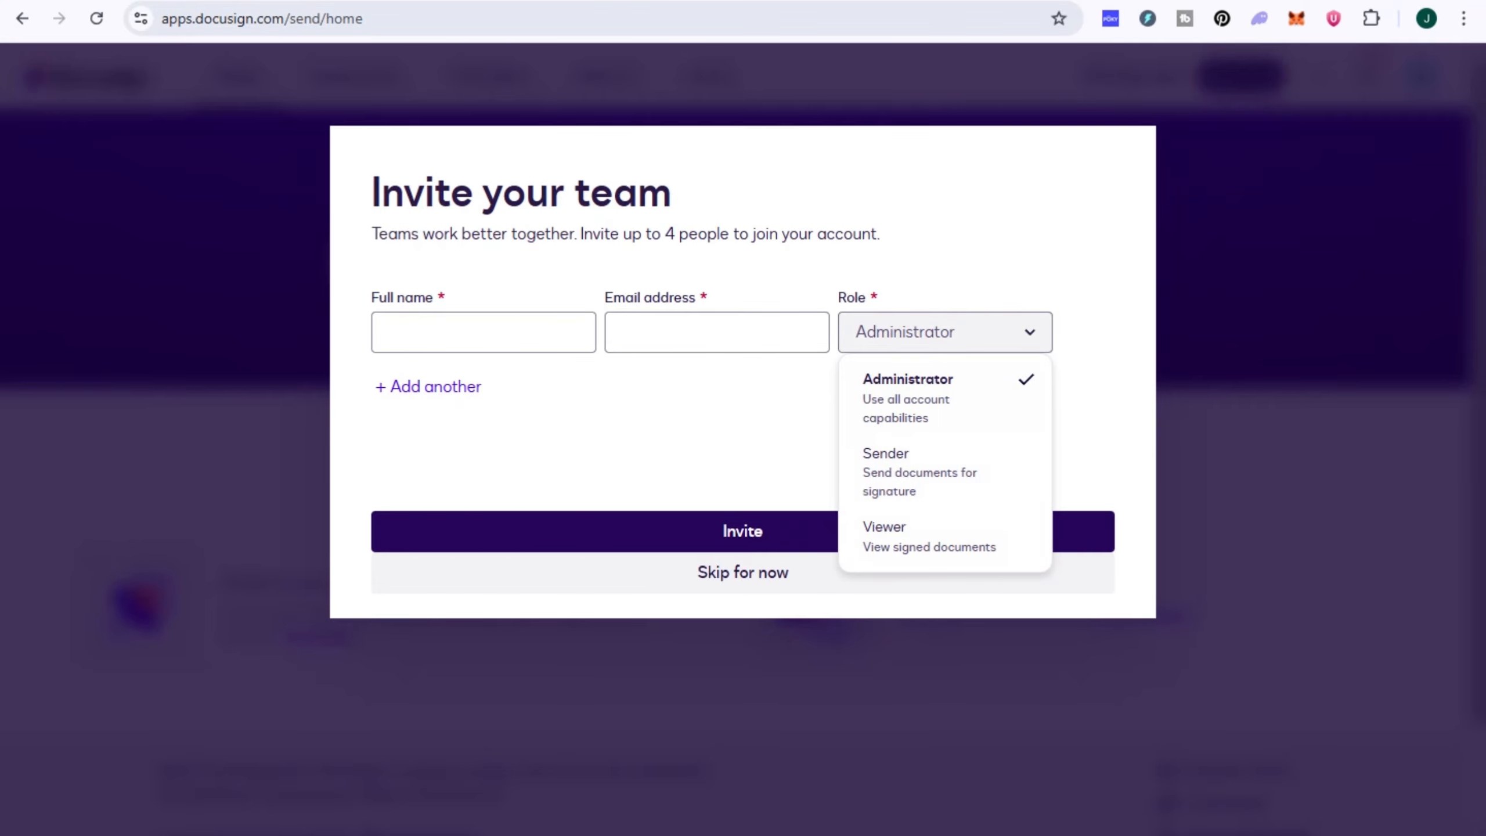
pyautogui.click(778, 480)
pyautogui.click(743, 572)
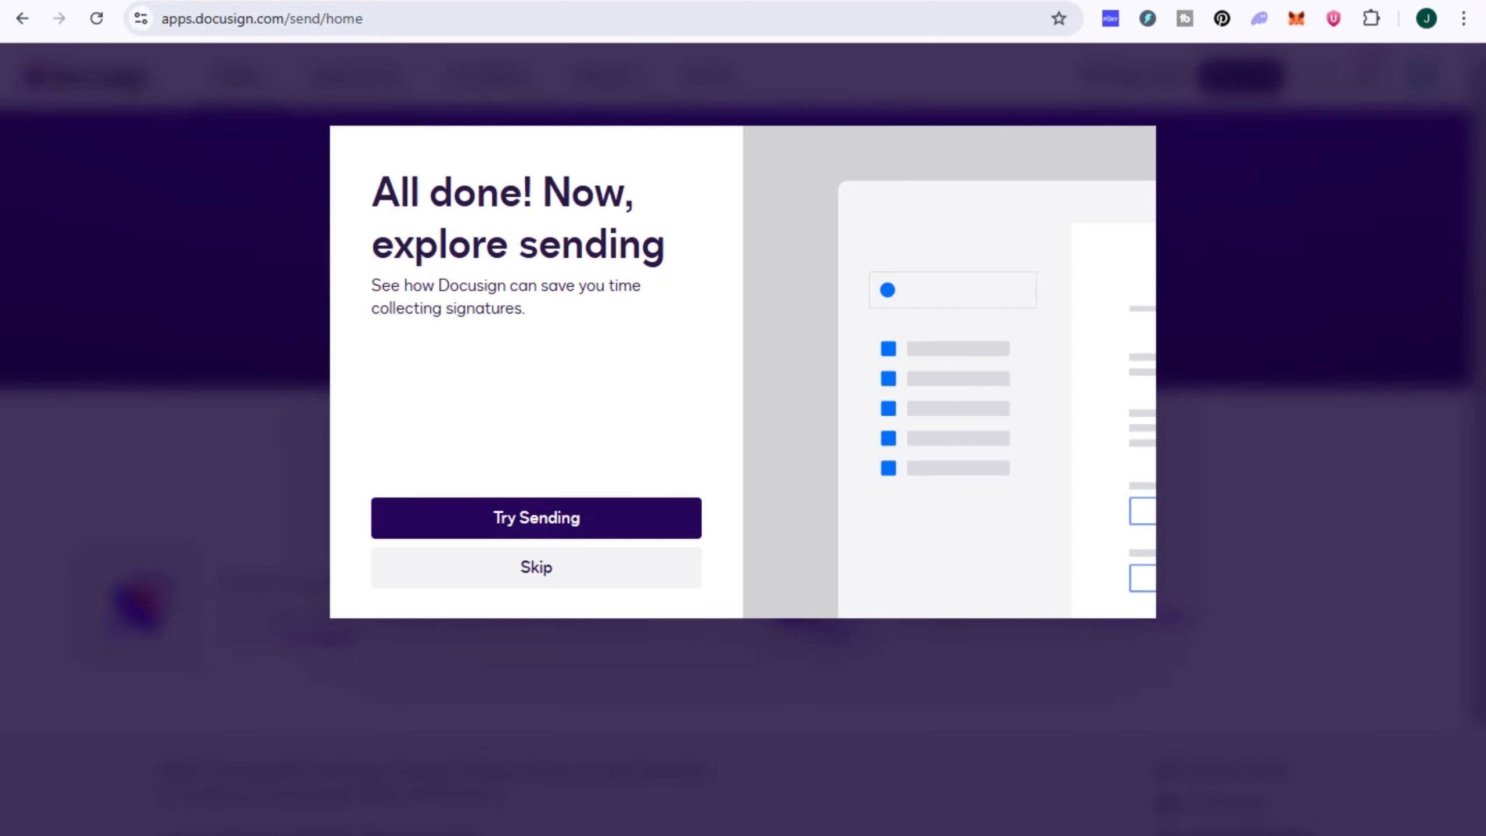
pyautogui.click(535, 567)
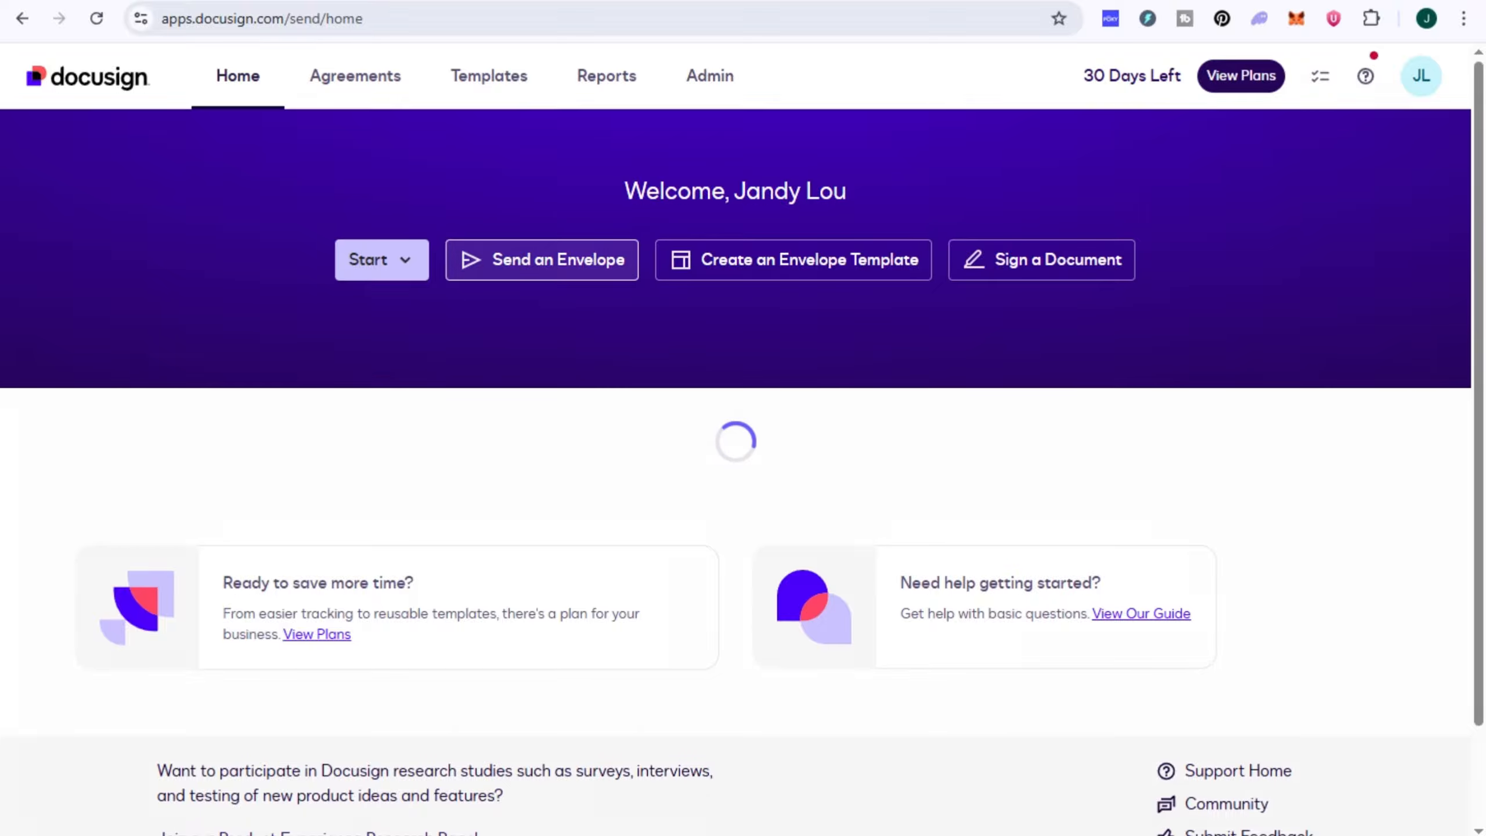
# Step: Start a new envelope to send and look at its document upload options
pyautogui.click(542, 260)
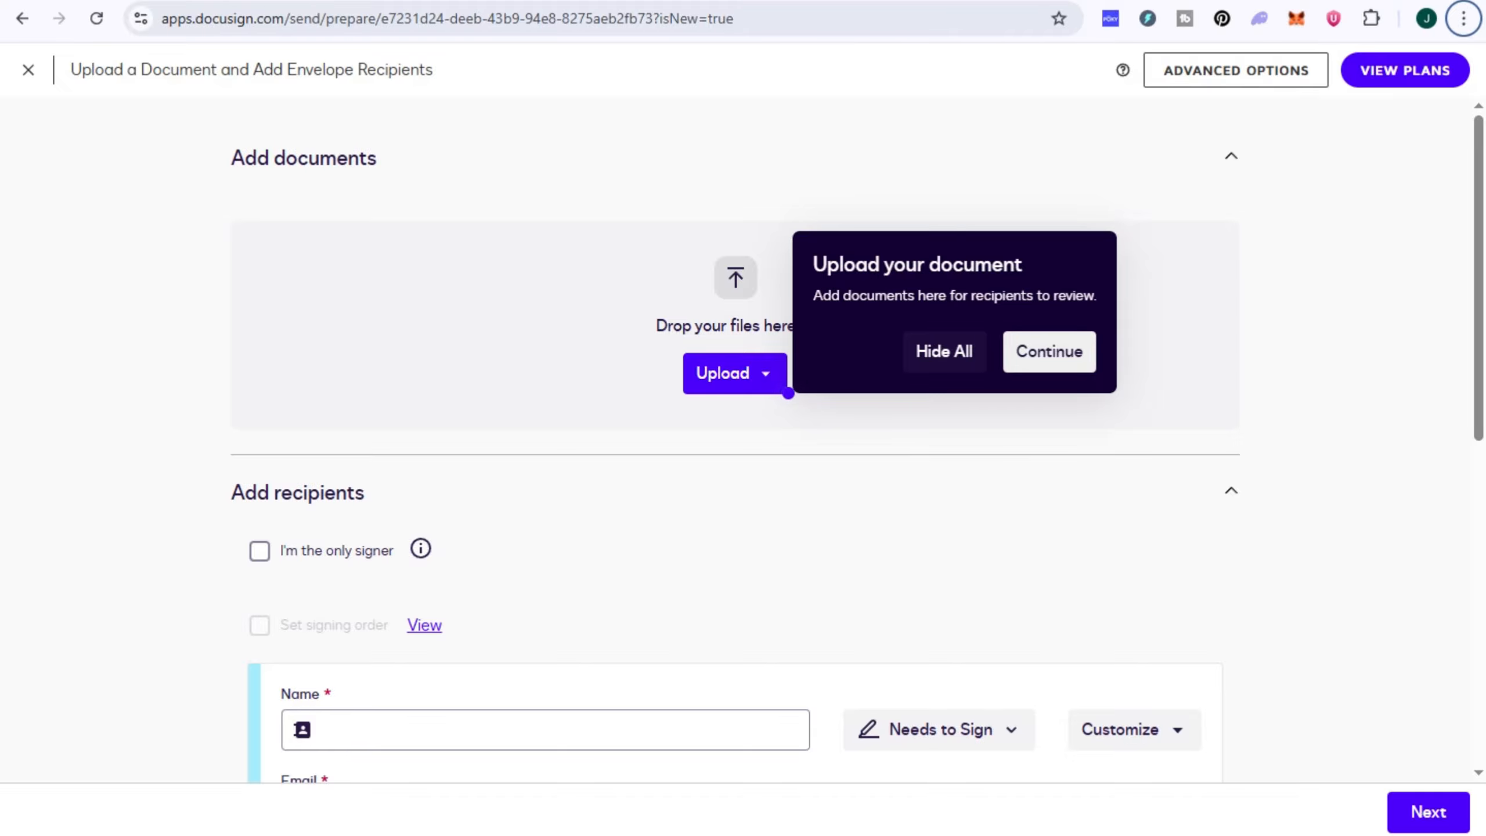
pyautogui.click(735, 373)
pyautogui.click(672, 414)
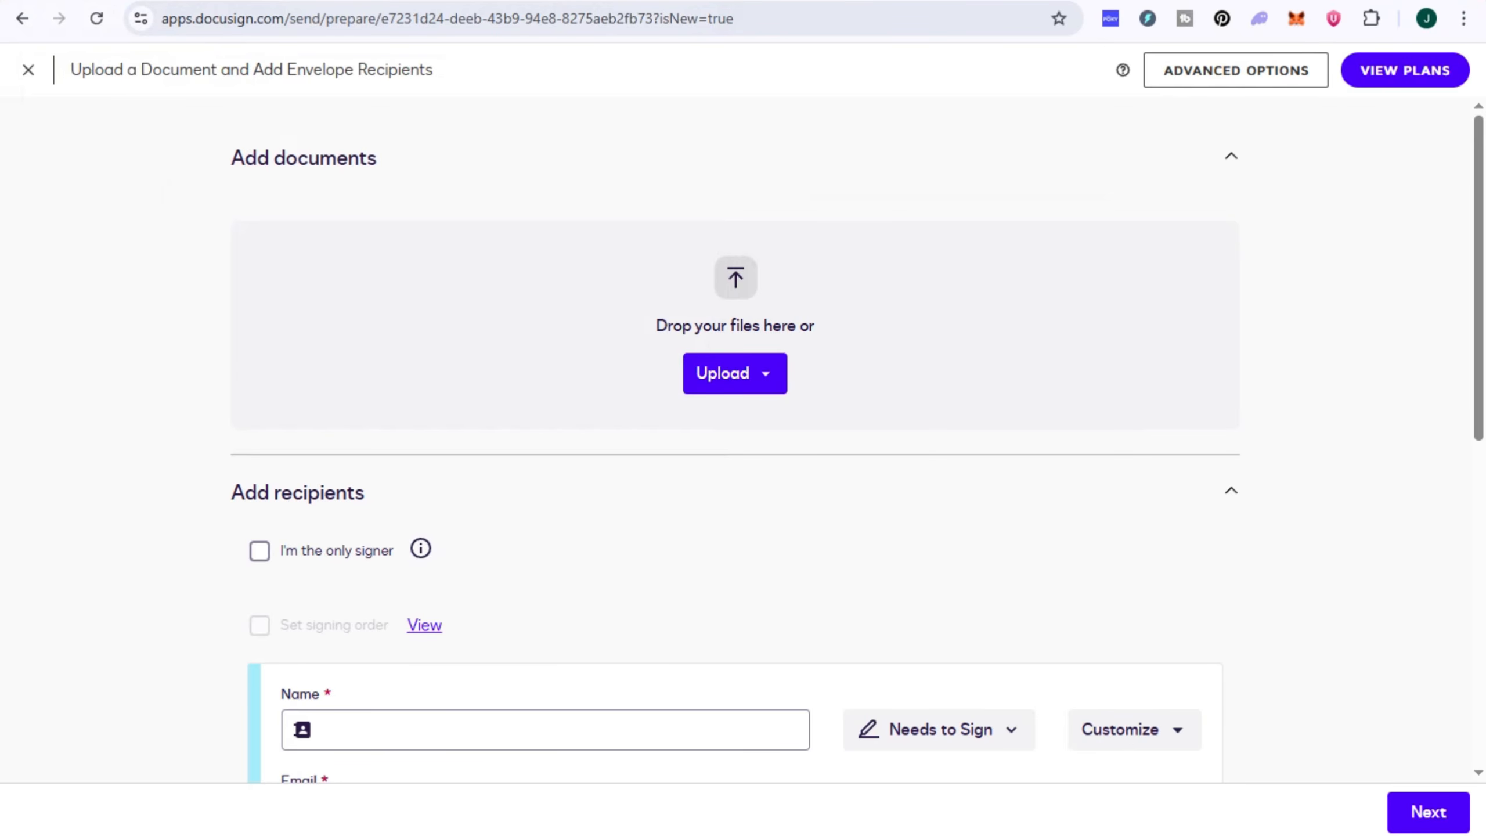
# Step: Check the action options for the envelope's recipient and add a second recipient
pyautogui.scroll(-5, 743, 439)
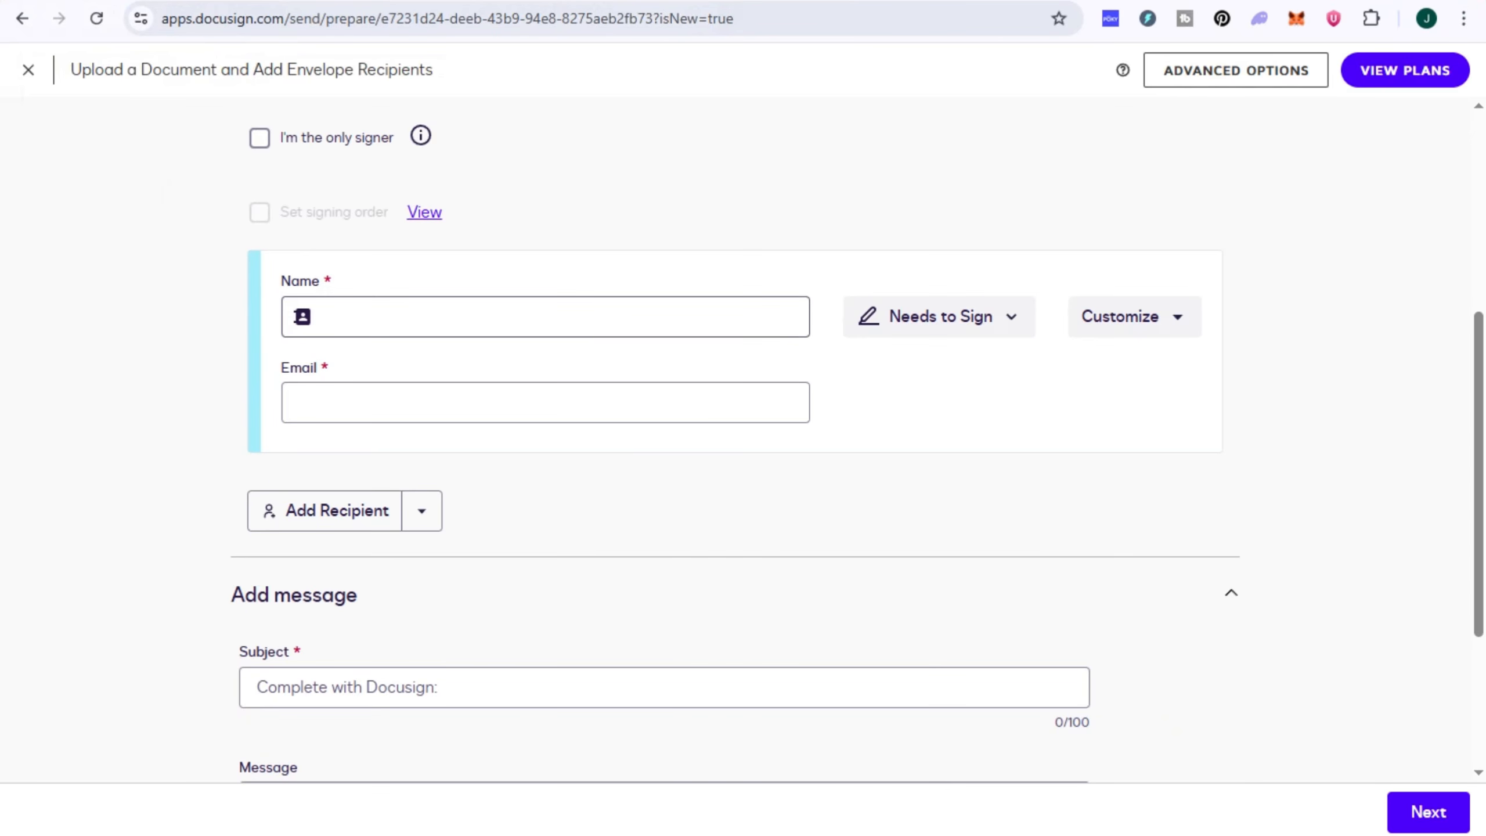
pyautogui.click(940, 316)
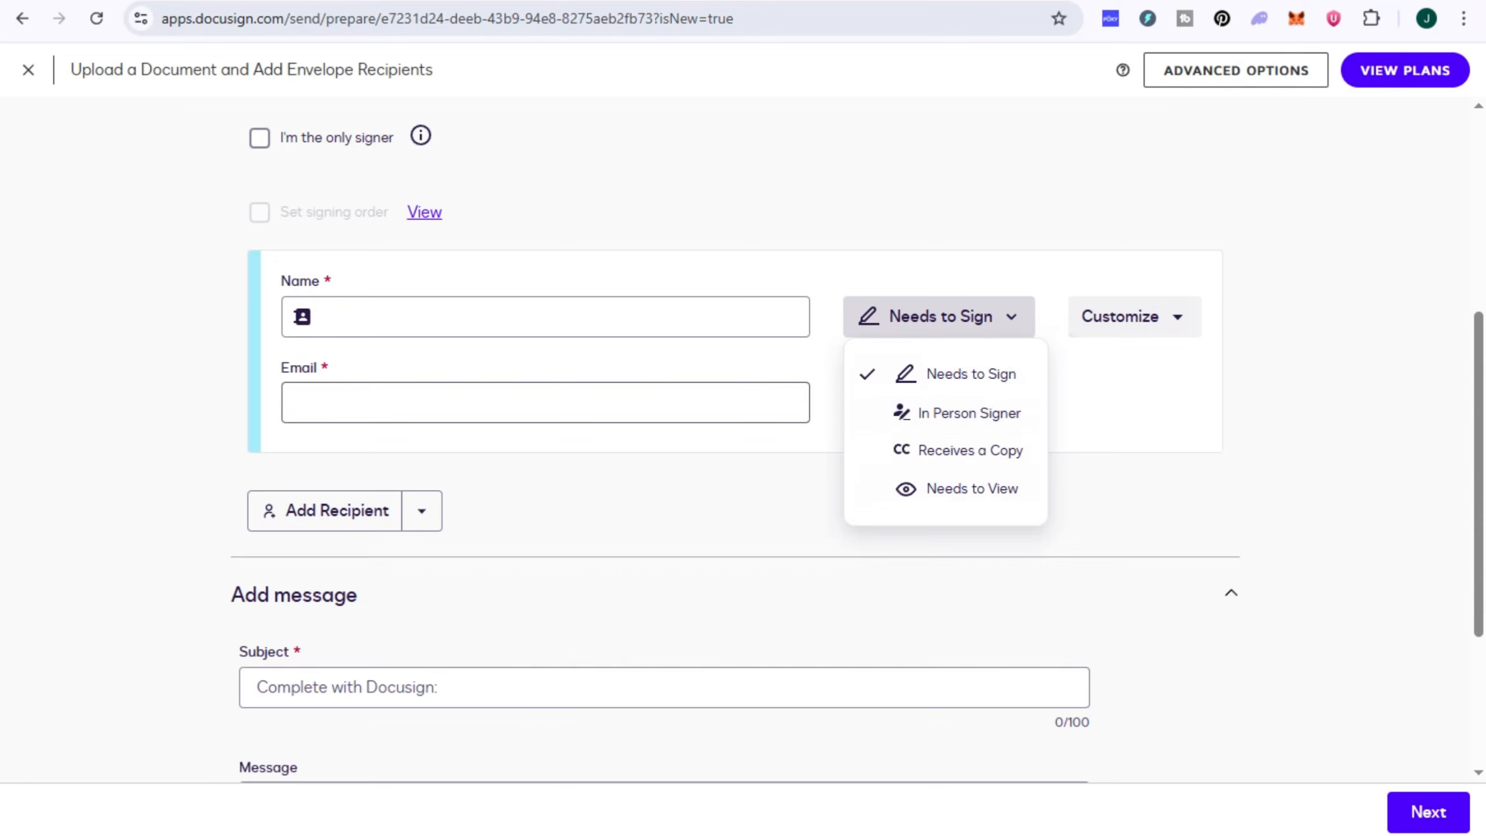
pyautogui.click(527, 480)
pyautogui.click(328, 511)
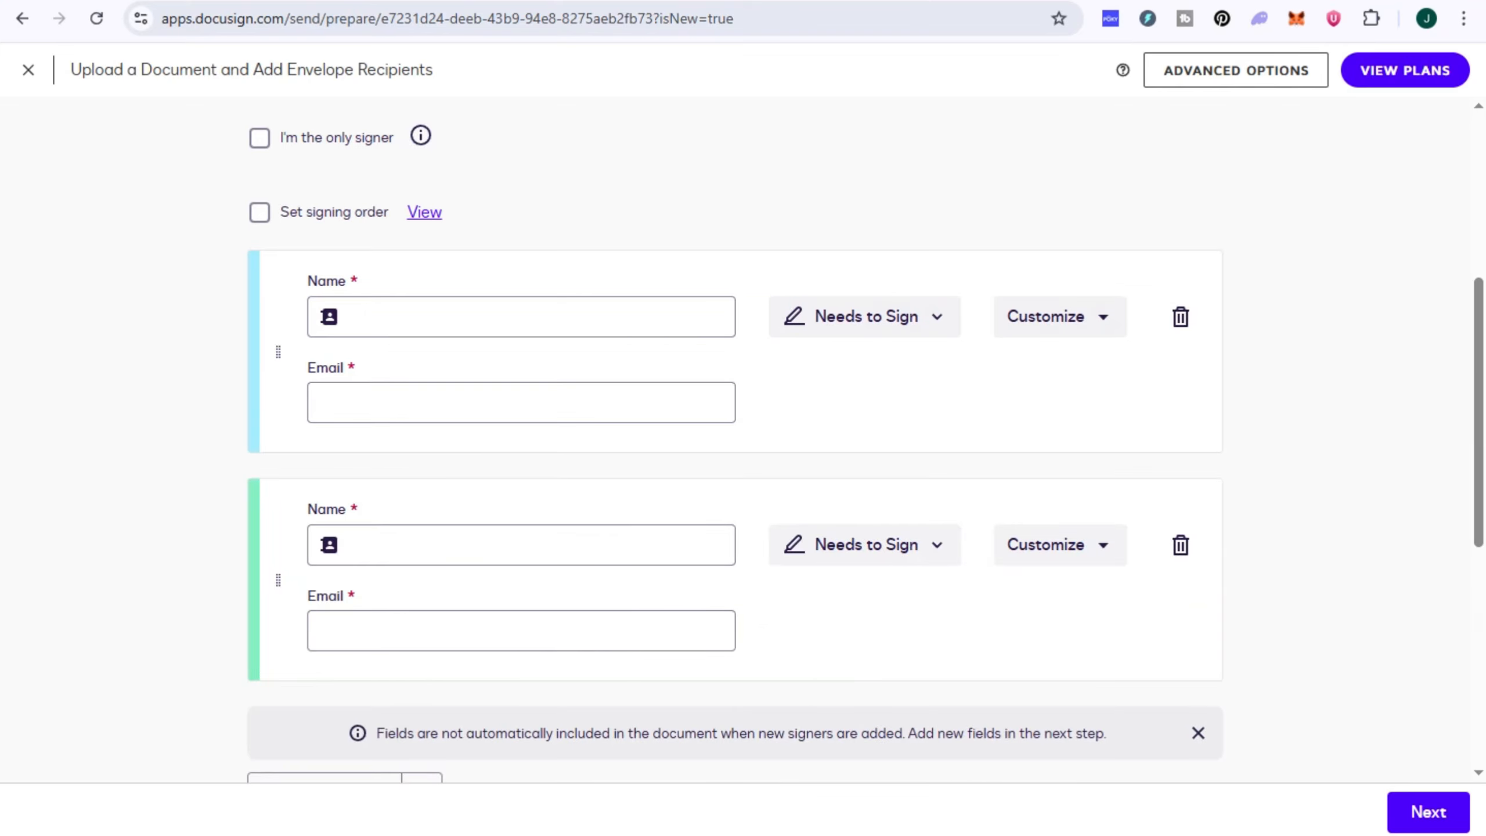
# Step: Enter "Letter" as the envelope's message subject and try to proceed
pyautogui.scroll(-5, 743, 439)
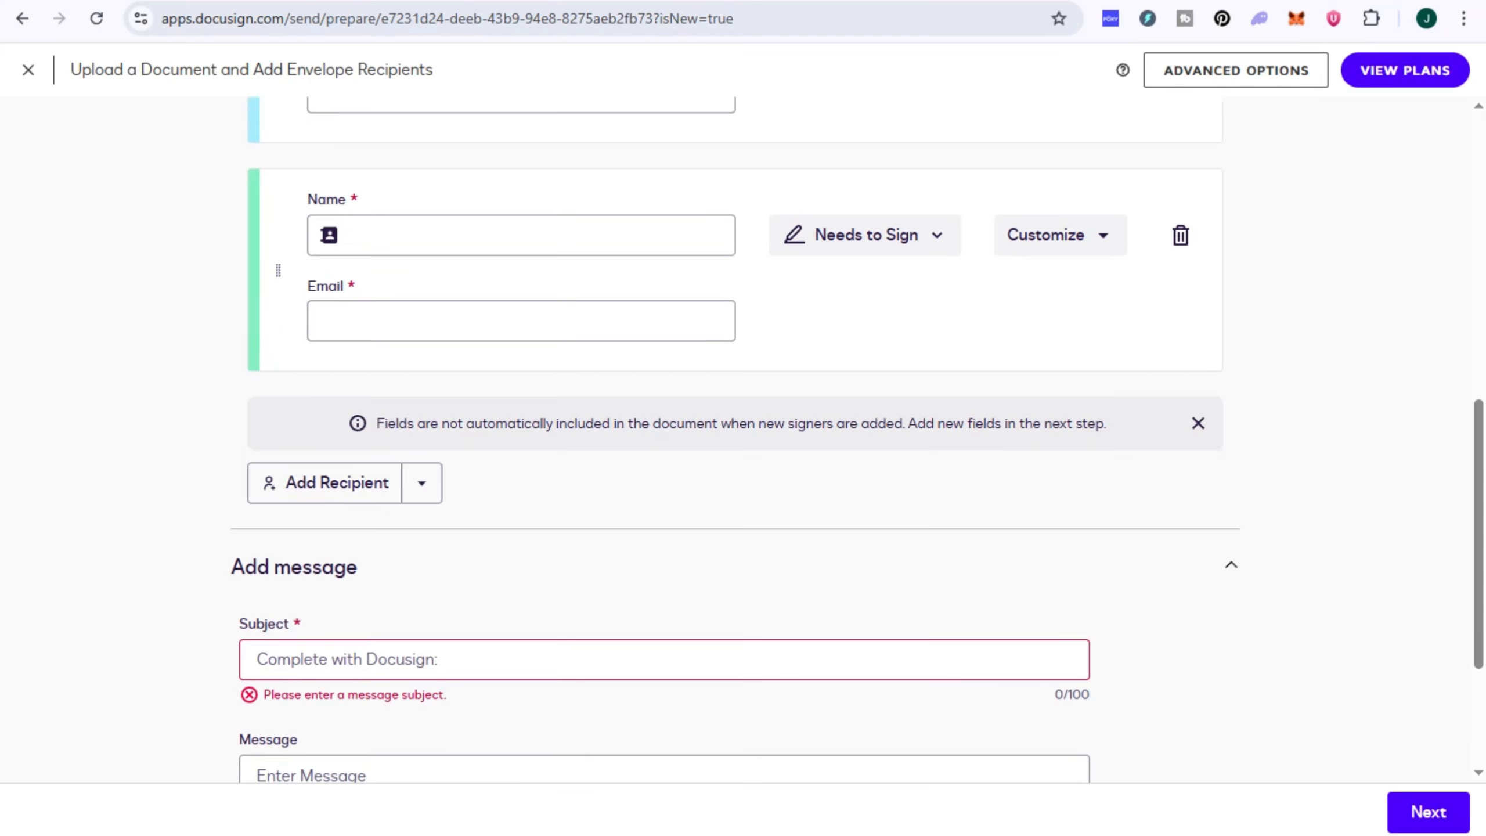
pyautogui.scroll(-3, 743, 439)
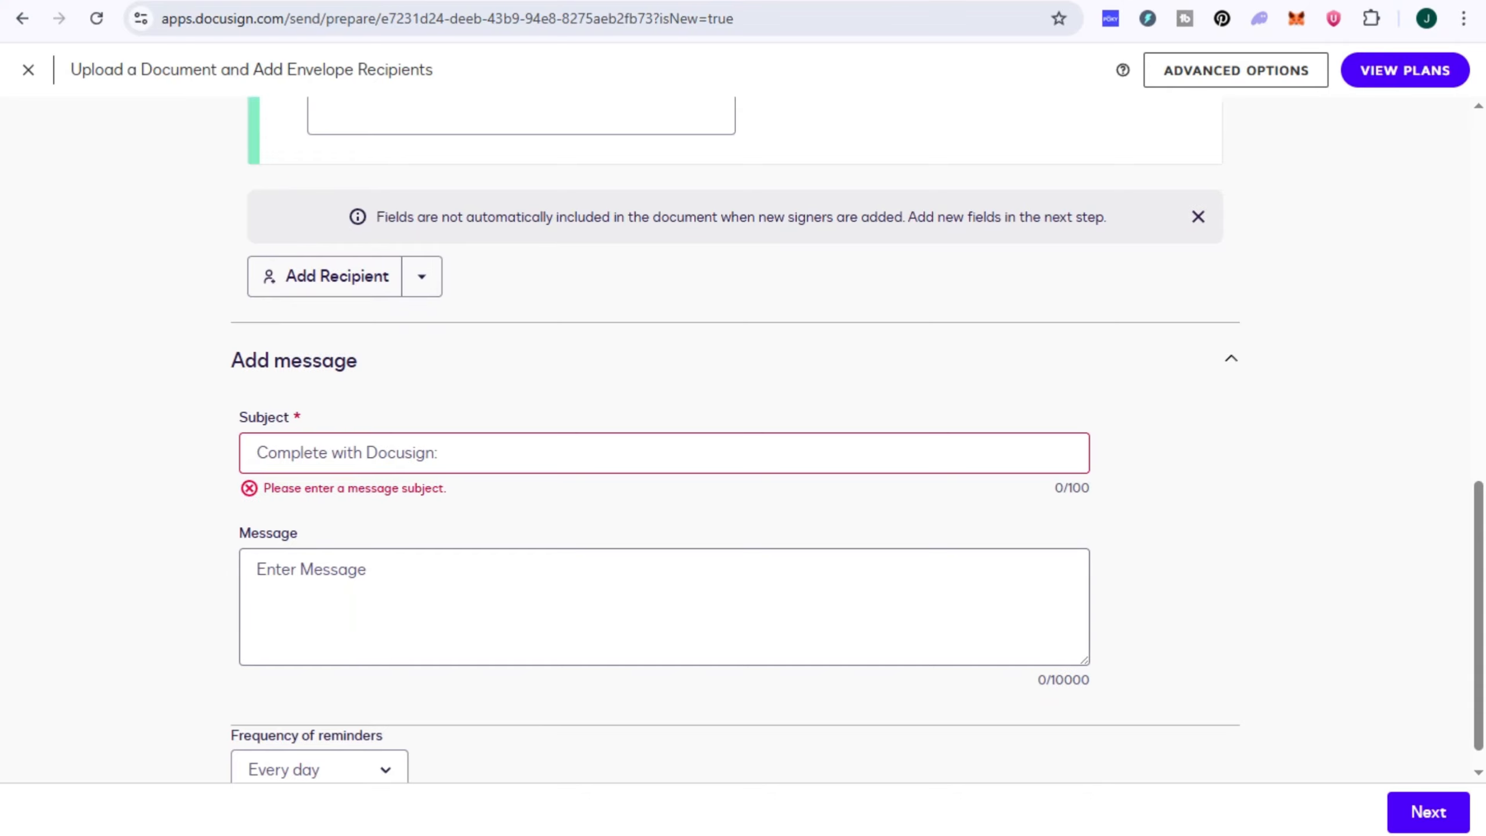
pyautogui.scroll(-1, 743, 439)
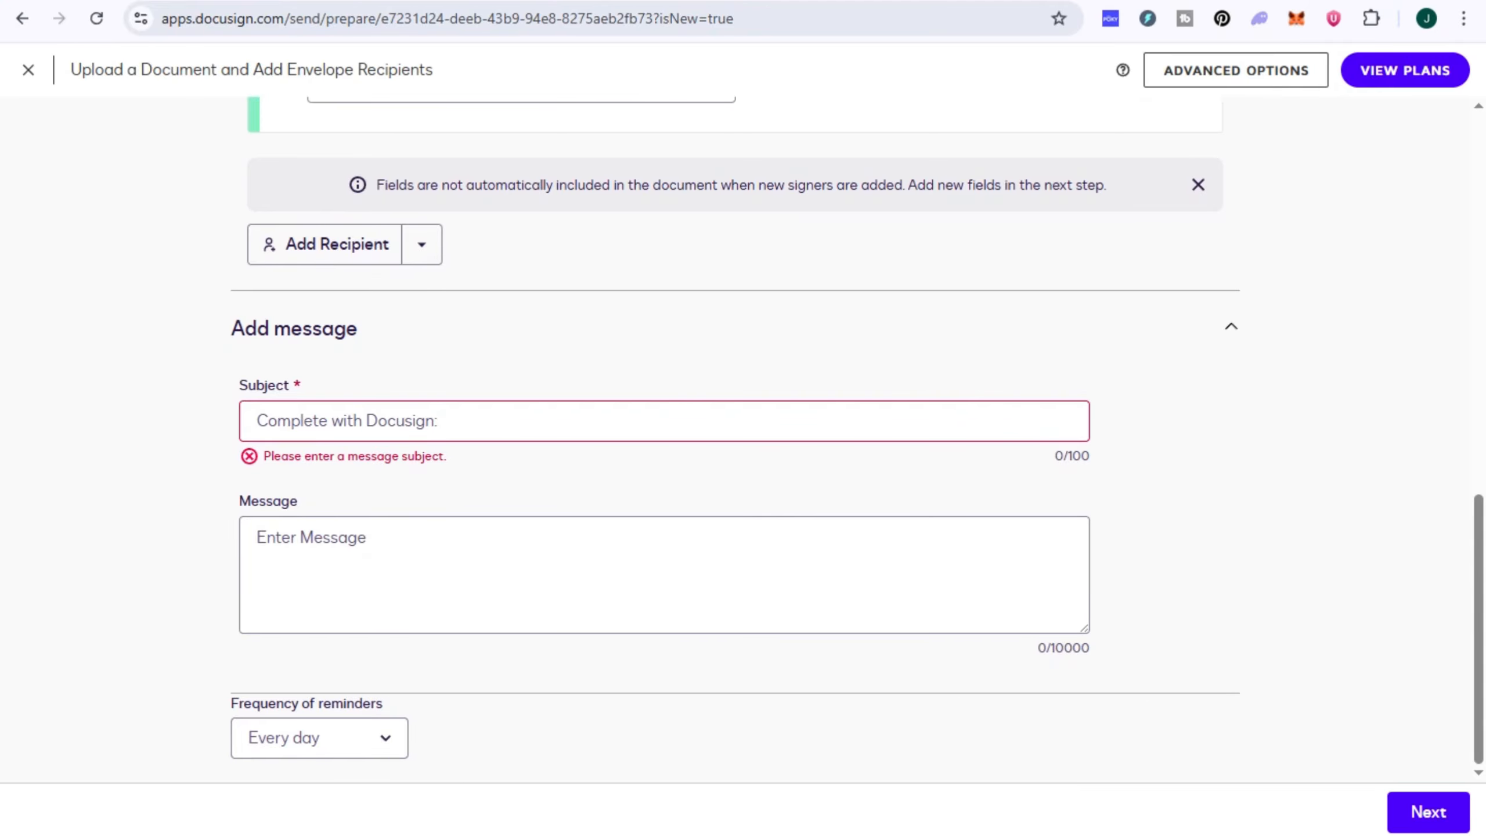
pyautogui.click(258, 421)
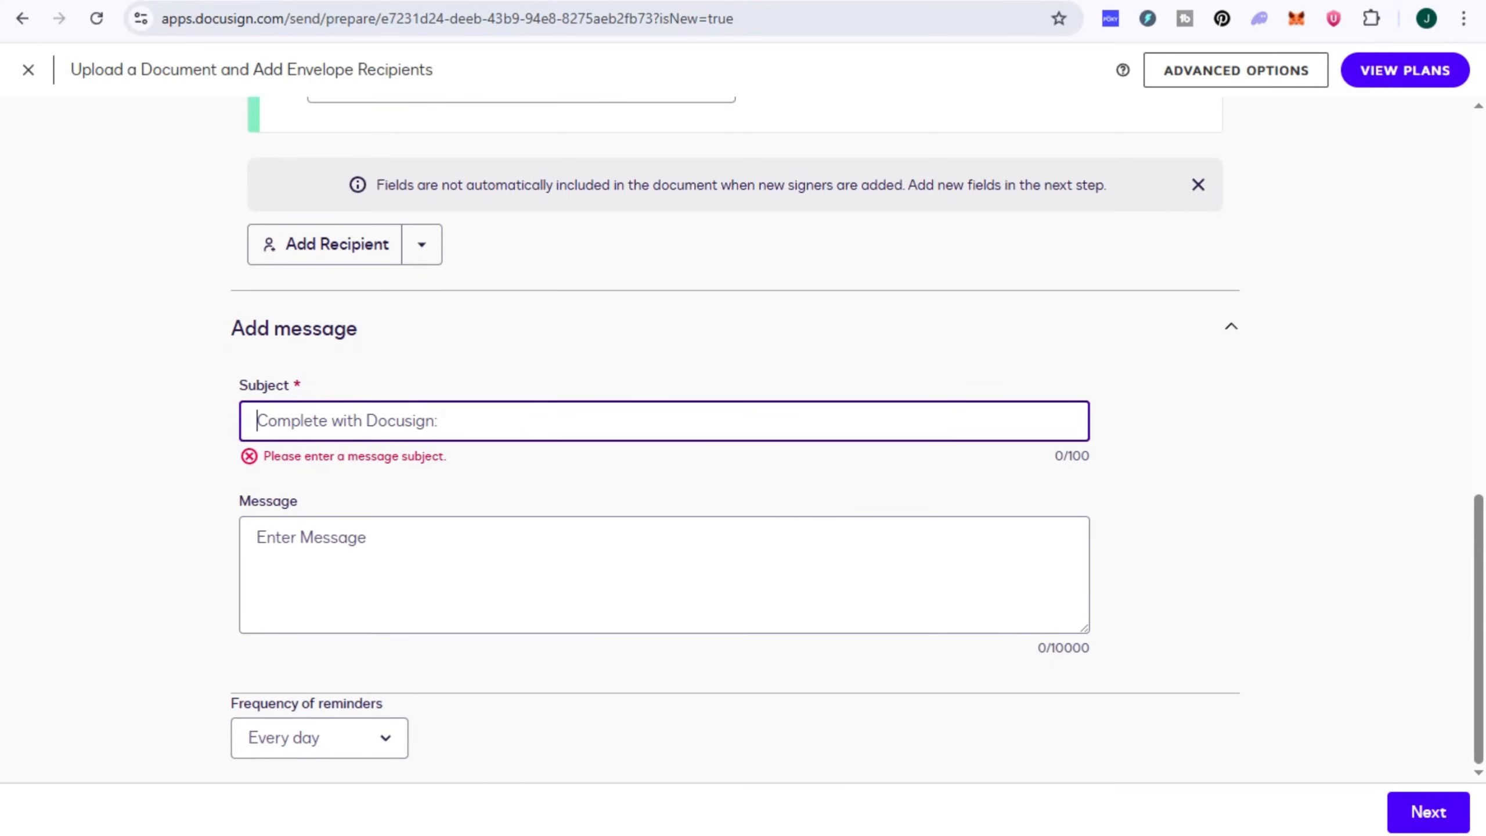
pyautogui.write('L')
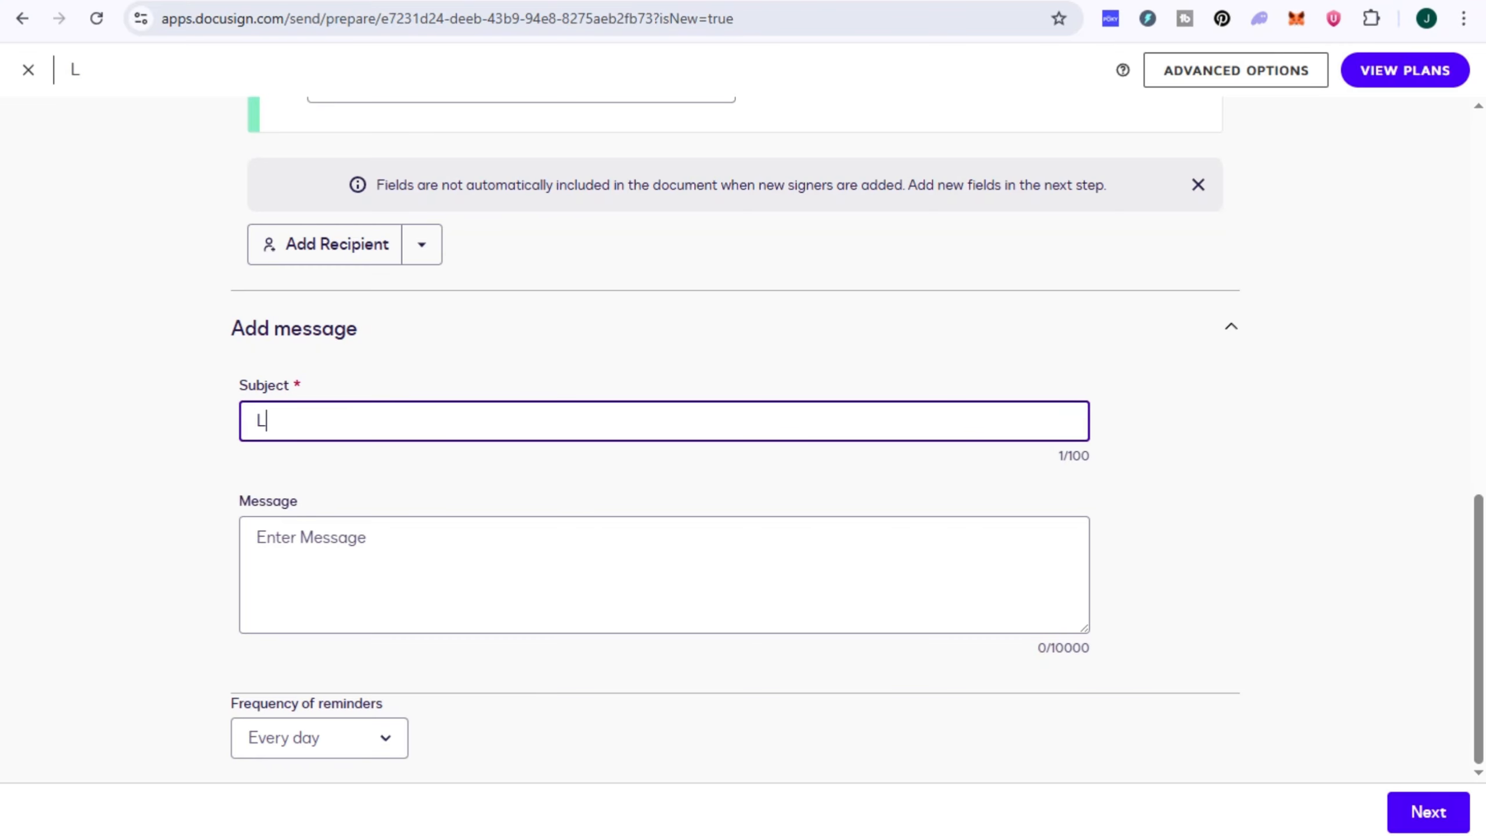
pyautogui.write('etter')
pyautogui.click(1428, 812)
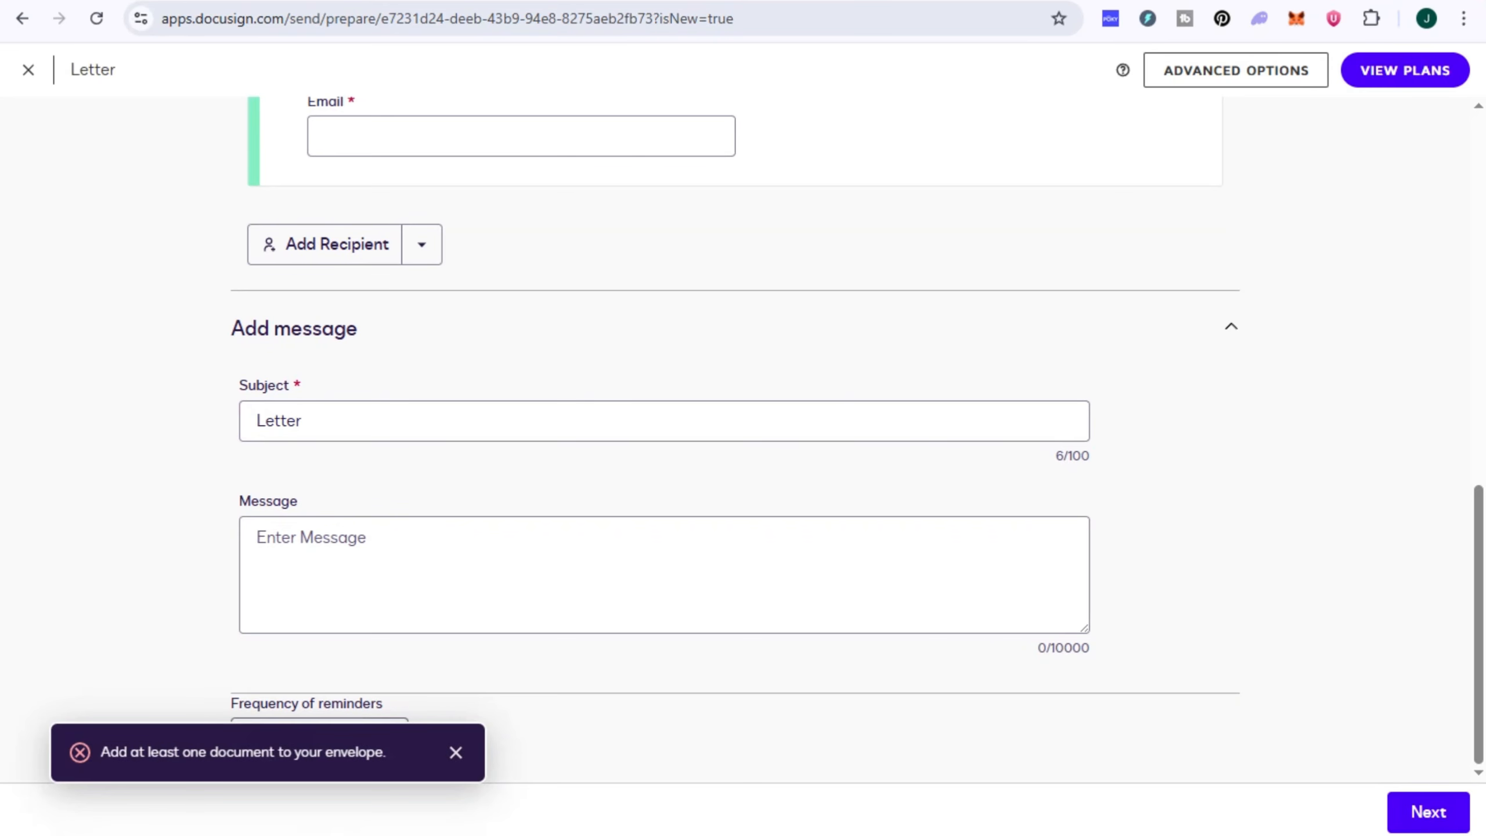
# Step: Enter "Good Day!" as the envelope's message and try to proceed
pyautogui.click(310, 538)
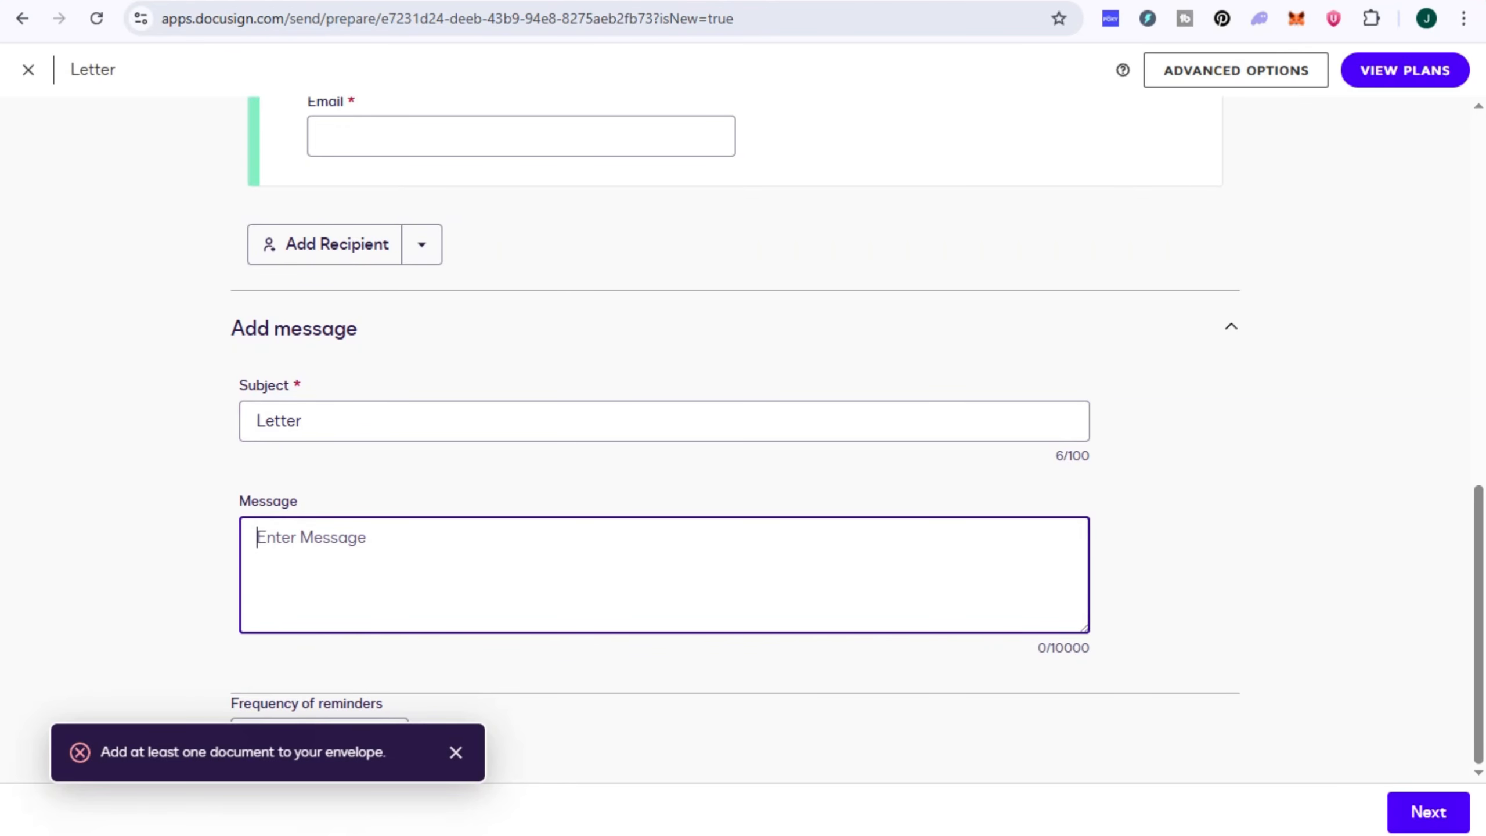
pyautogui.write('Good Day!')
pyautogui.click(1428, 812)
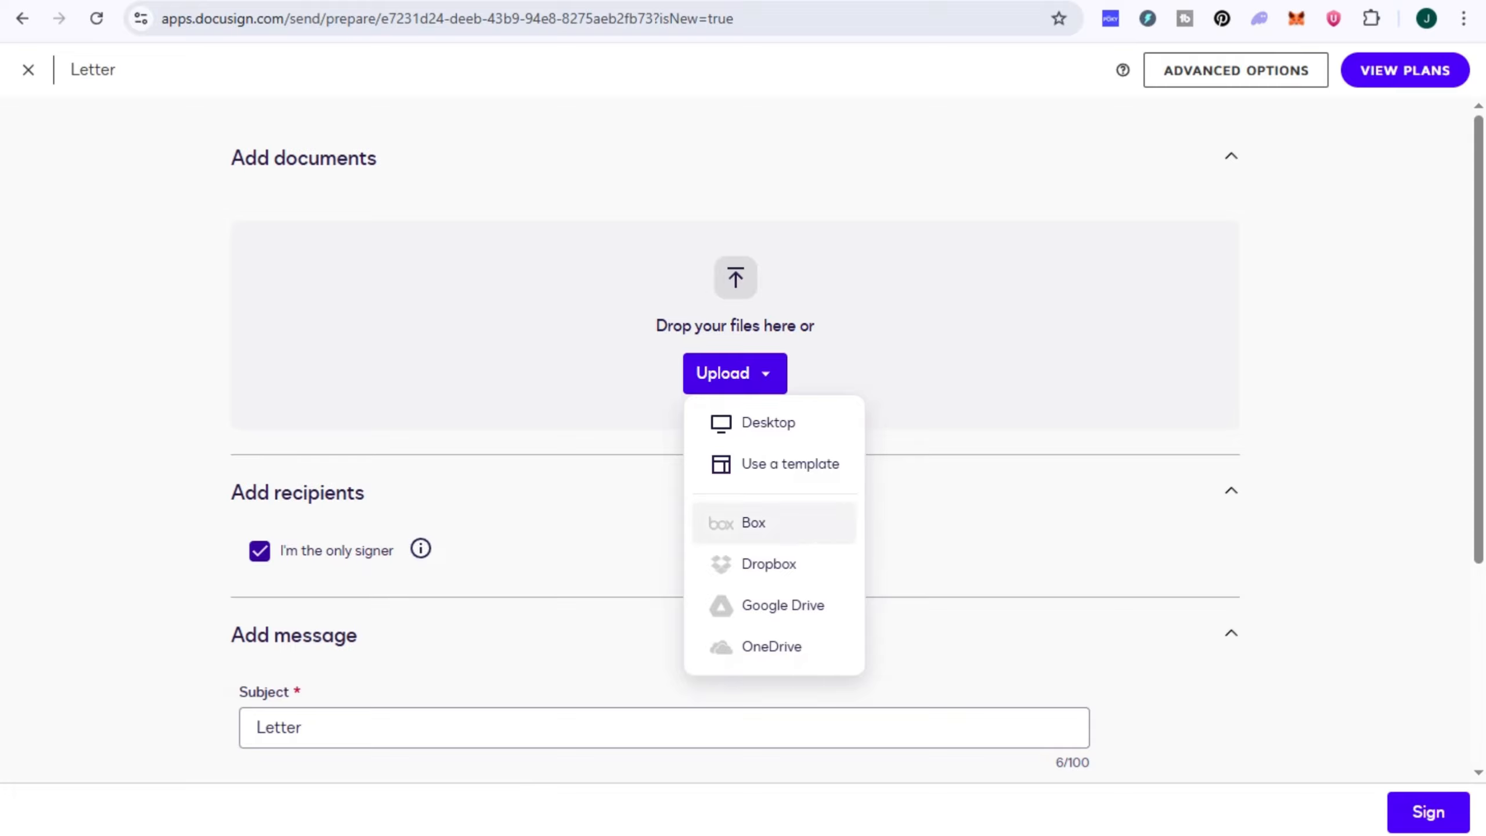
# Step: Browse all templates for a document to use in the envelope
pyautogui.click(790, 464)
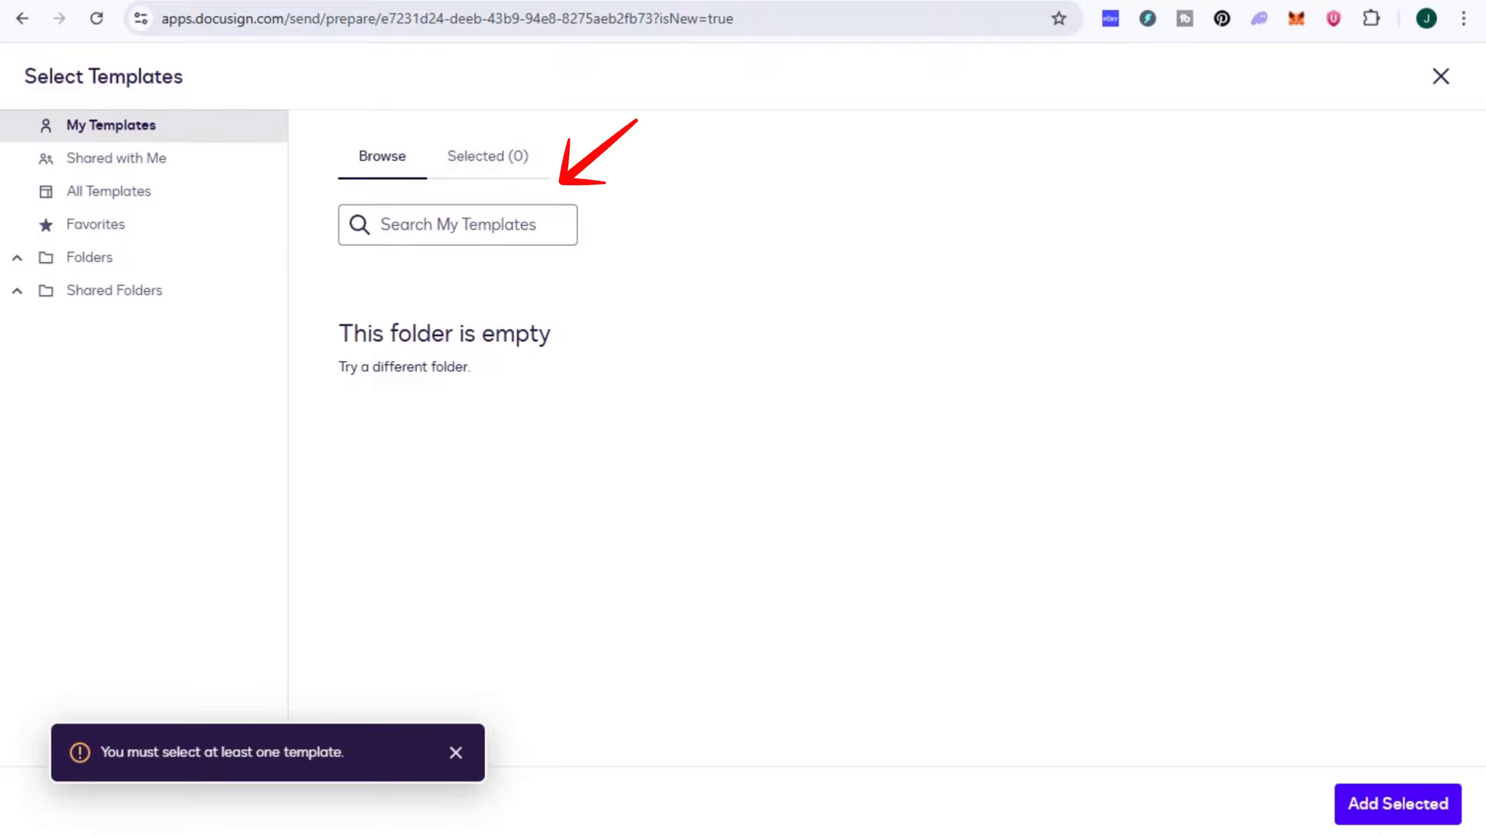
pyautogui.click(109, 191)
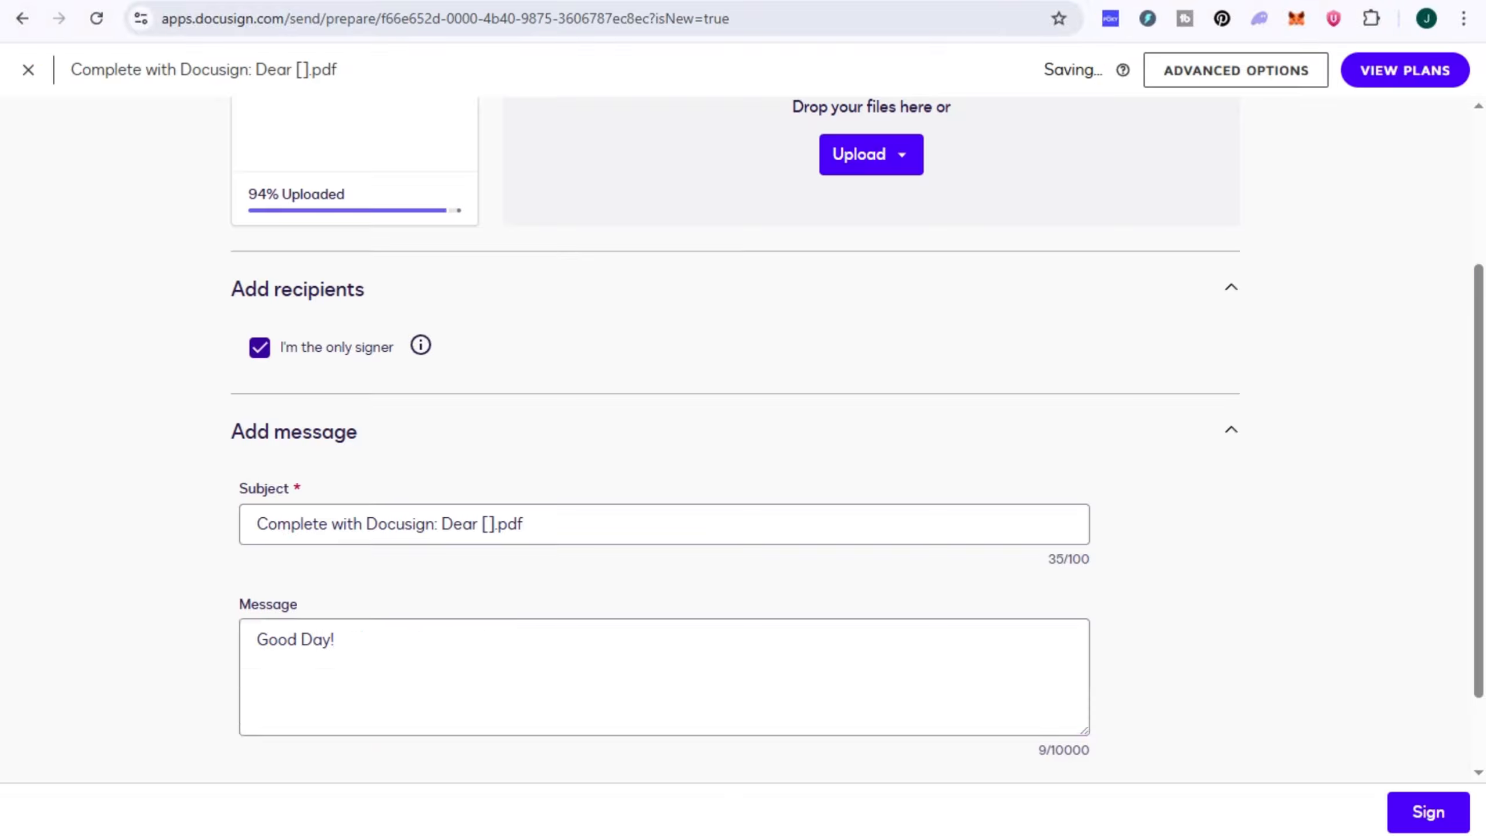
# Step: Review the envelope's recipient and message settings and continue to signing the document
pyautogui.scroll(-2, 743, 439)
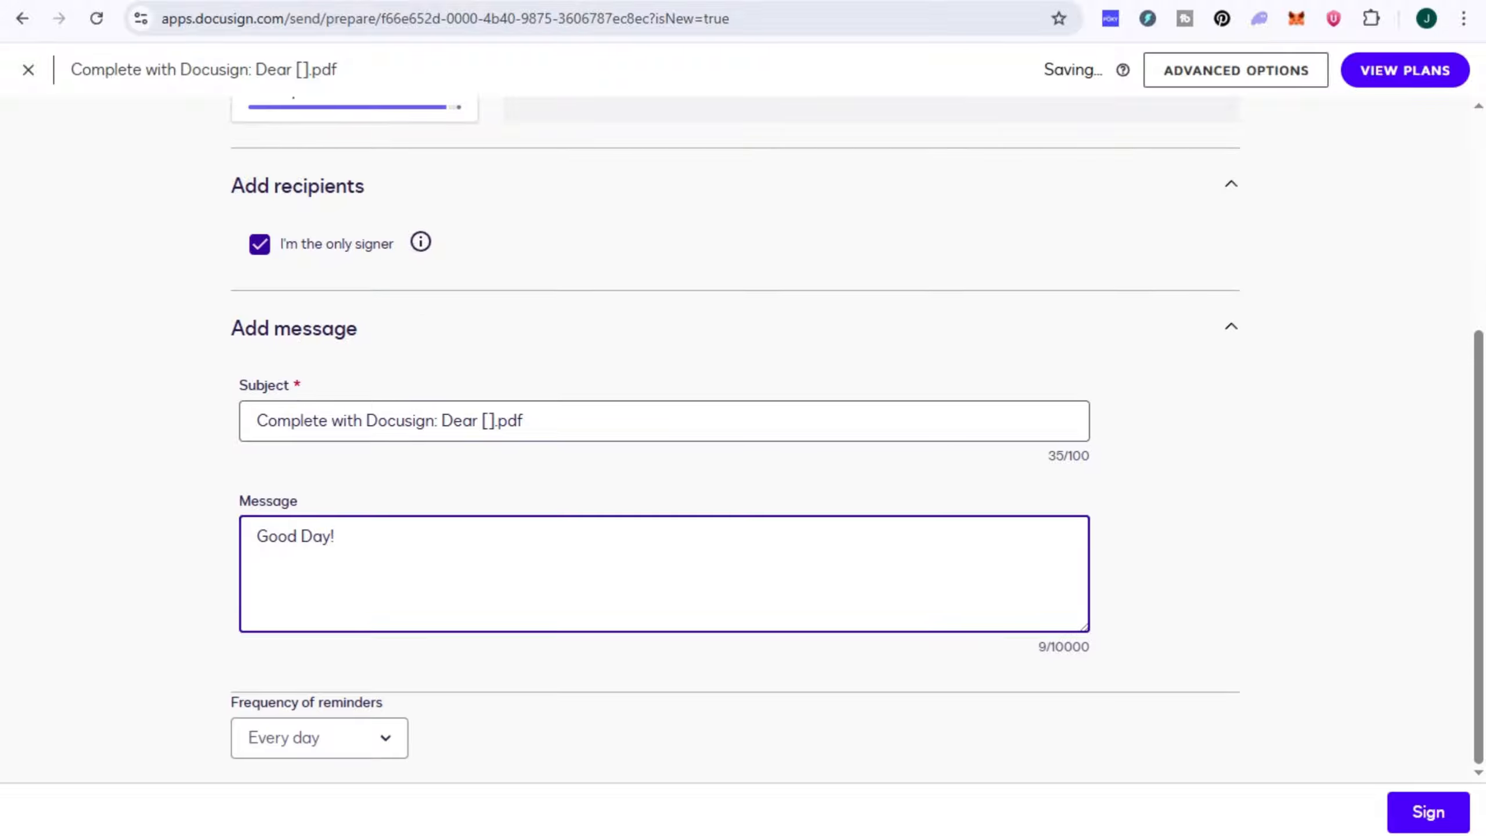
pyautogui.scroll(5, 743, 439)
pyautogui.scroll(-5, 743, 439)
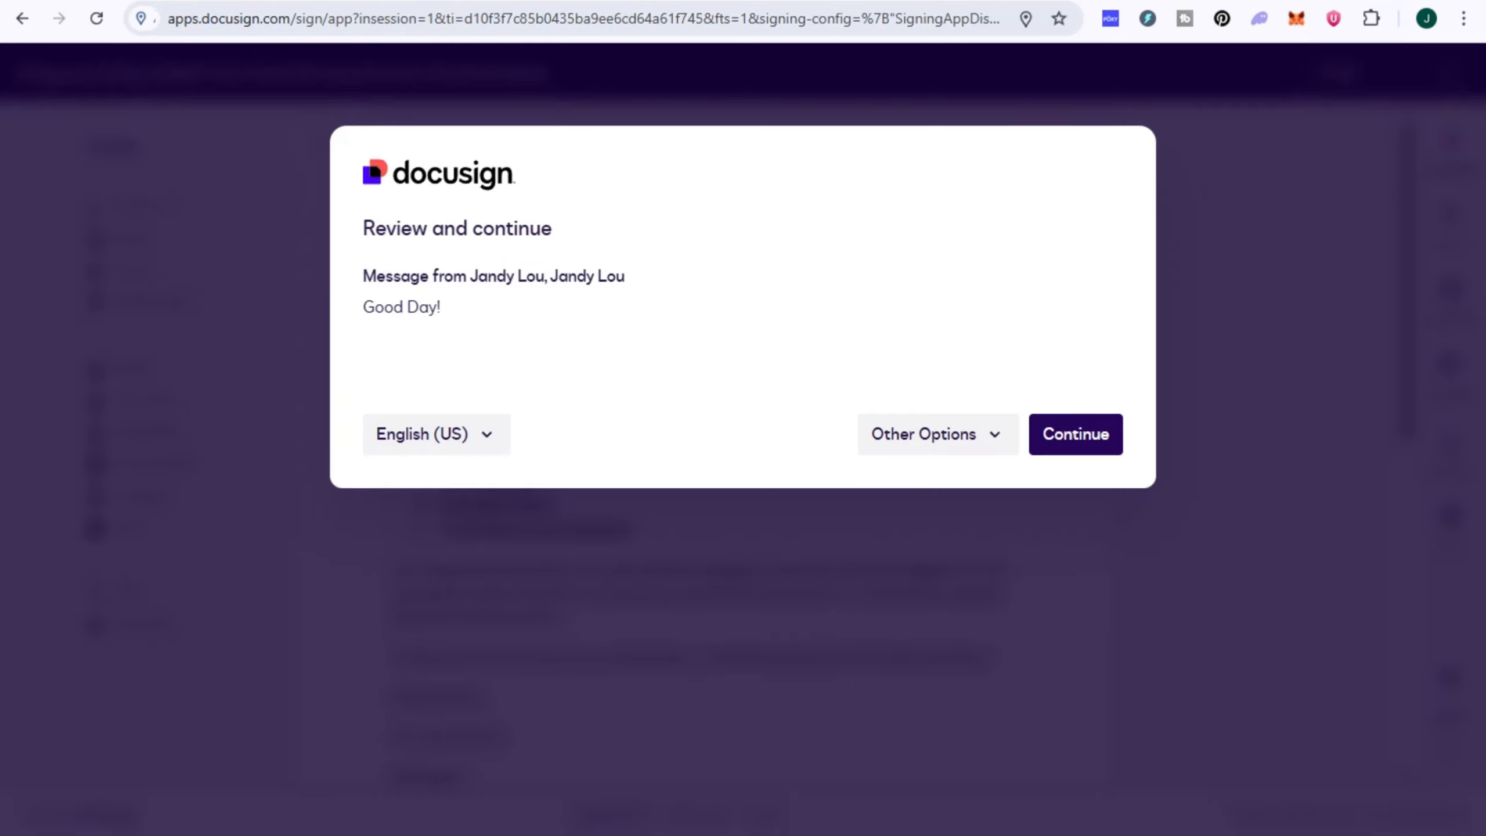
pyautogui.click(1075, 434)
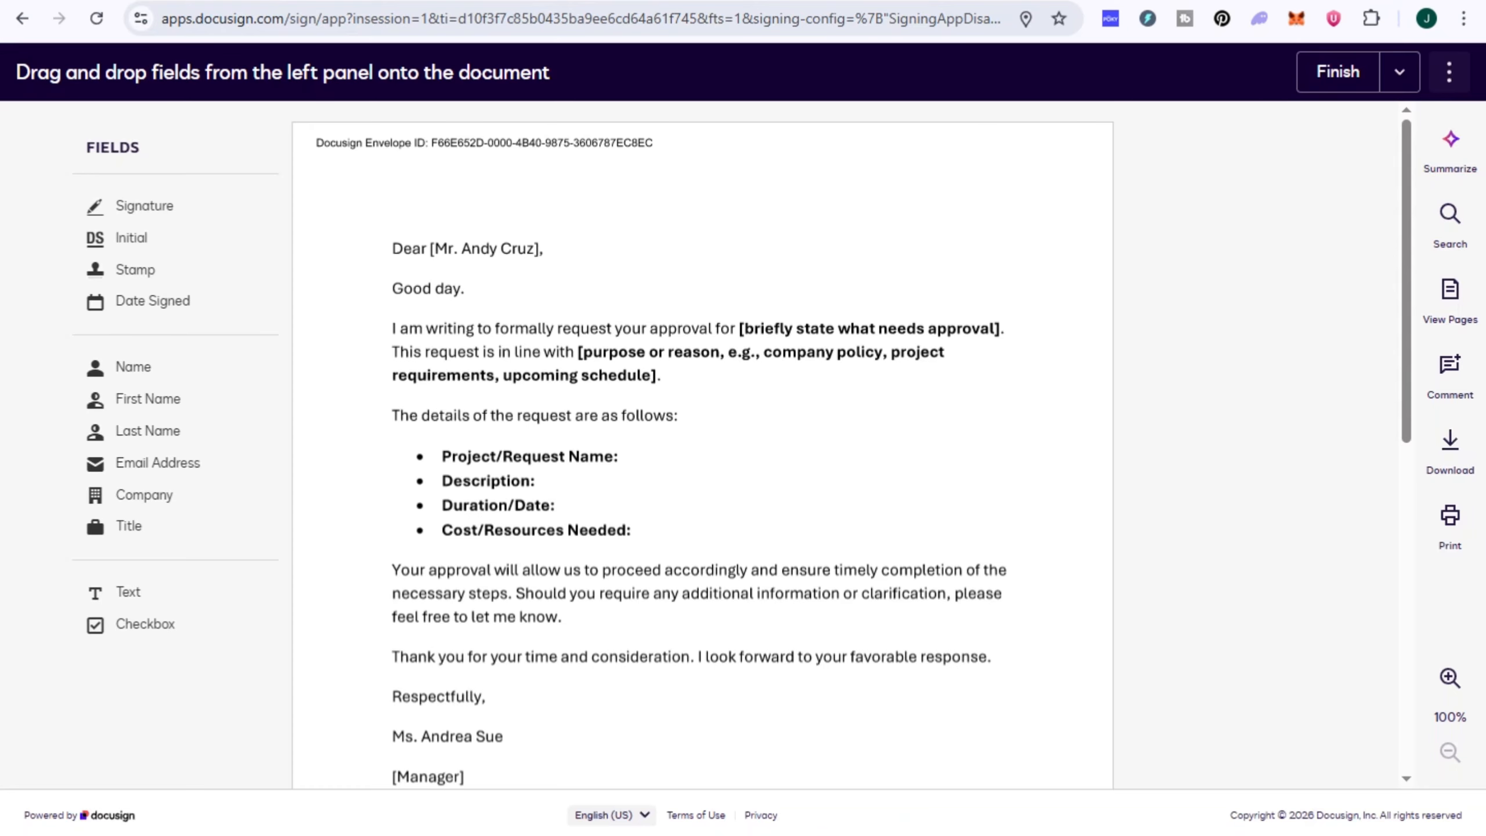
# Step: Examine the letter down to its closing and the blank area beneath the sender's title
pyautogui.scroll(-2, 701, 444)
pyautogui.click(531, 285)
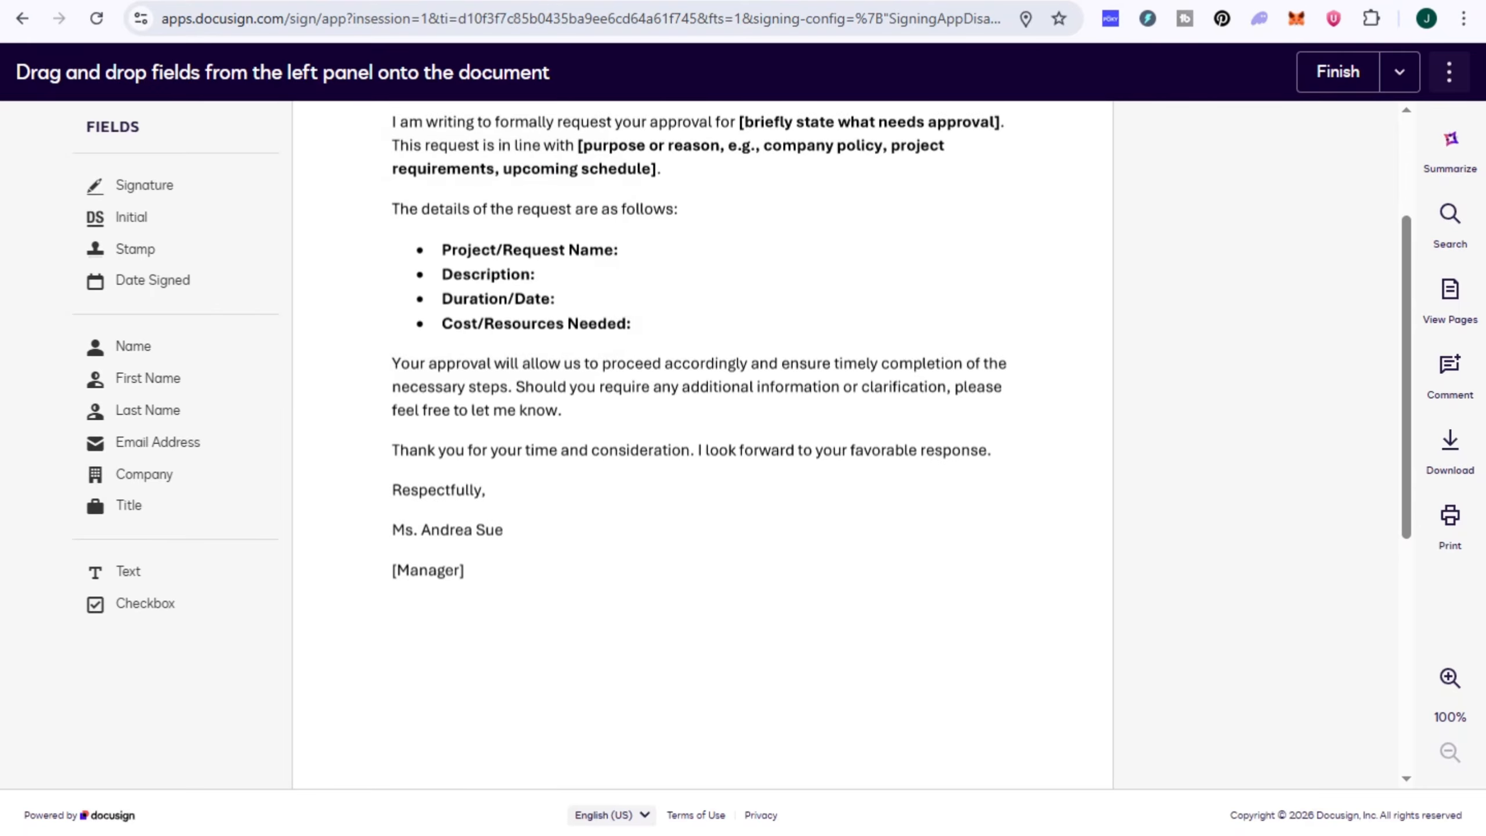
pyautogui.scroll(-5, 702, 445)
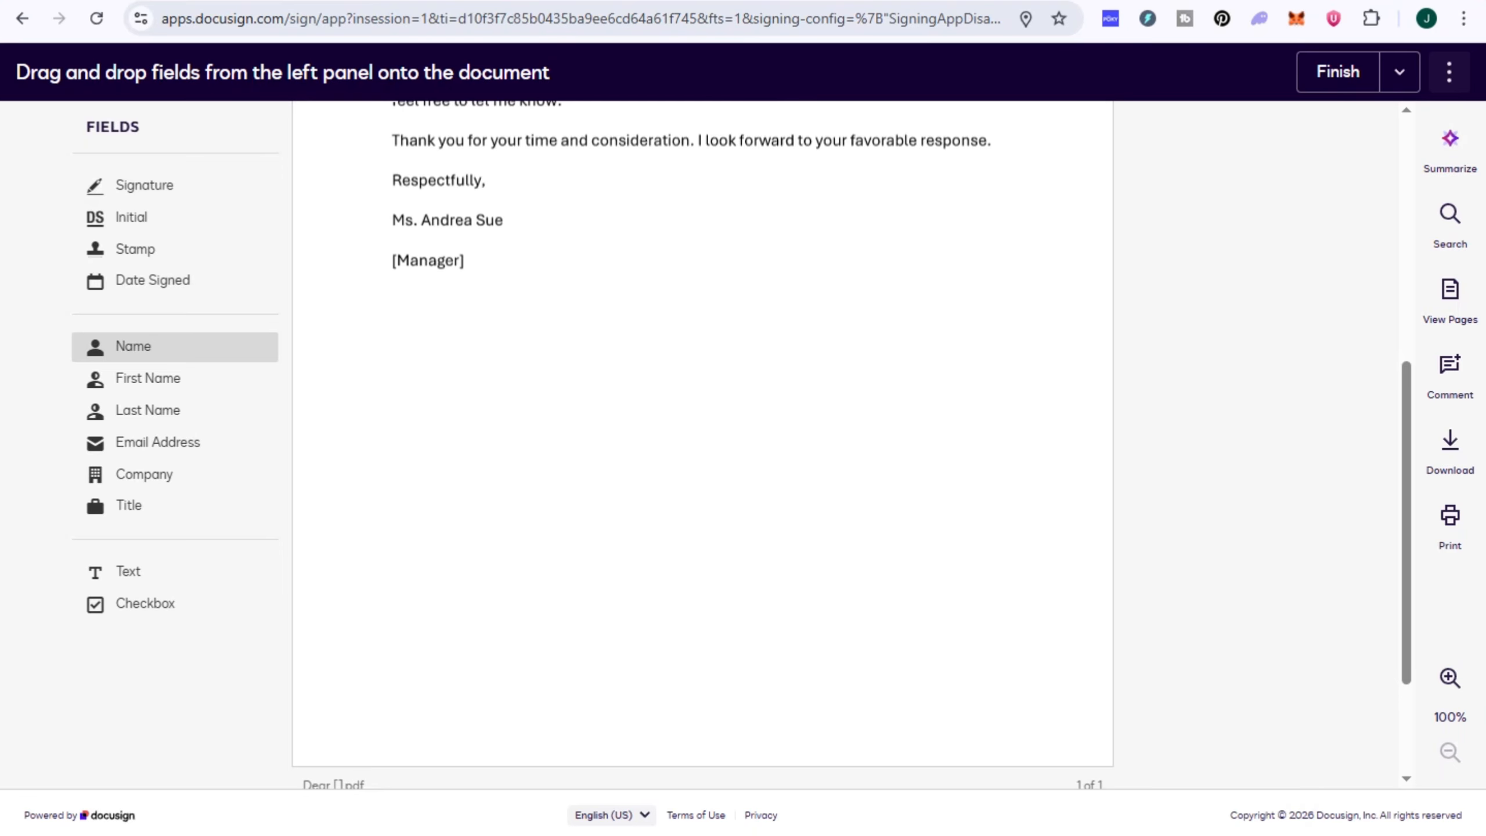
# Step: Place a stamp field on the letter, dismiss the stamp image prompt, and move the field to the page's upper-right corner
pyautogui.moveTo(175, 249); pyautogui.dragTo(1040, 542)
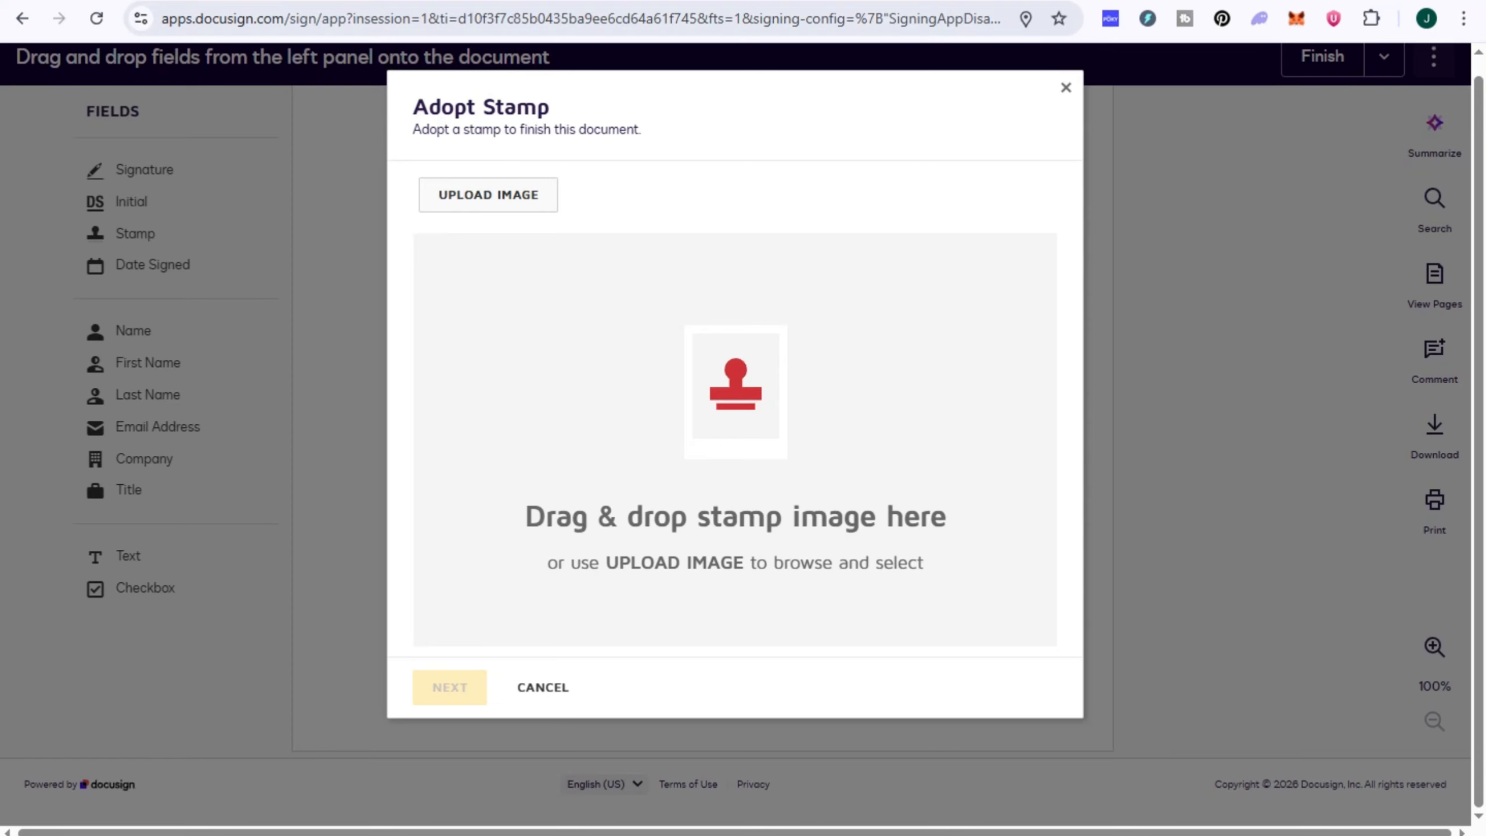
pyautogui.click(1065, 87)
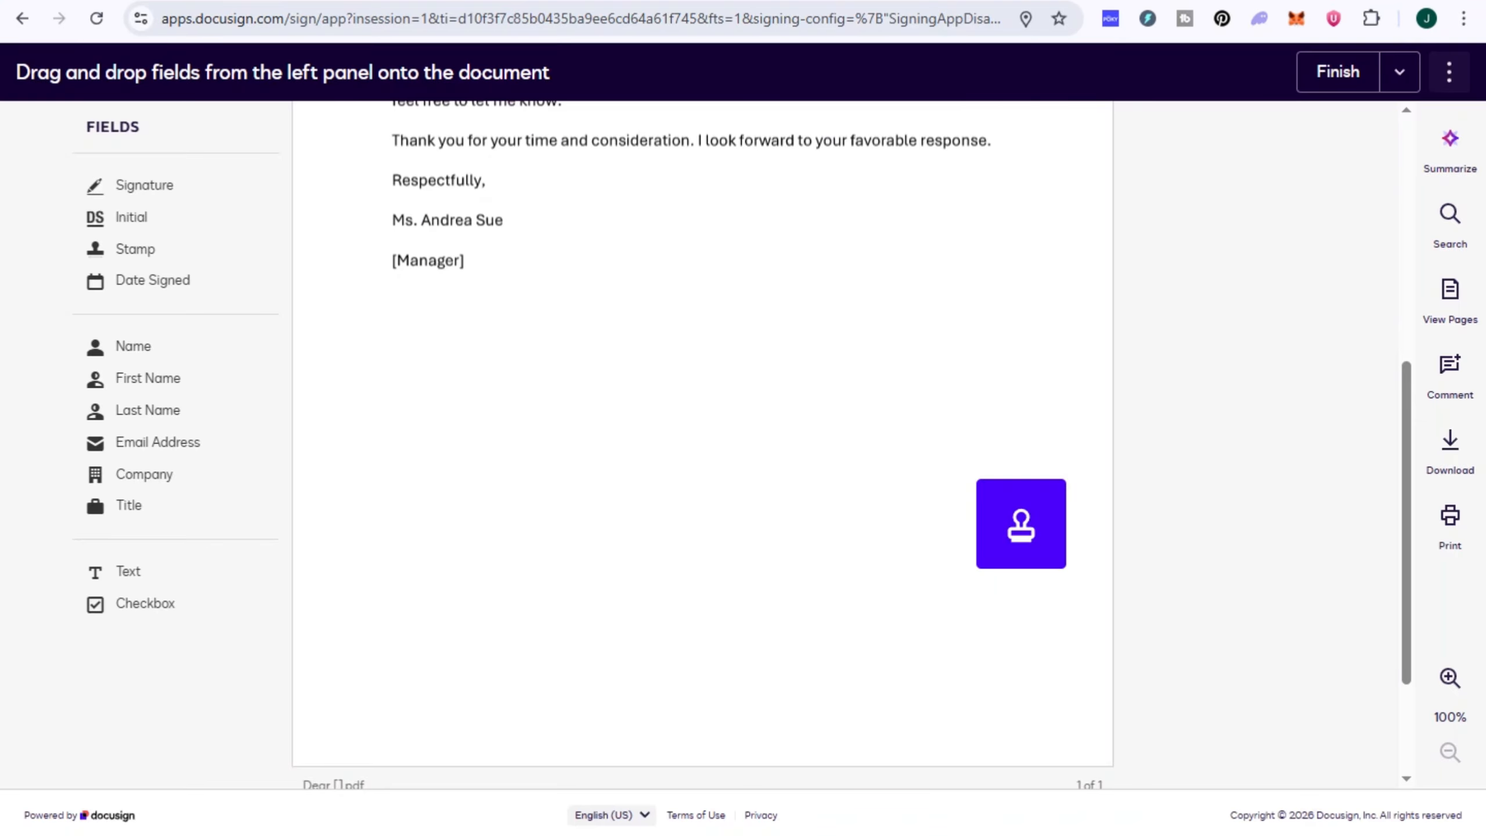
pyautogui.scroll(2, 702, 445)
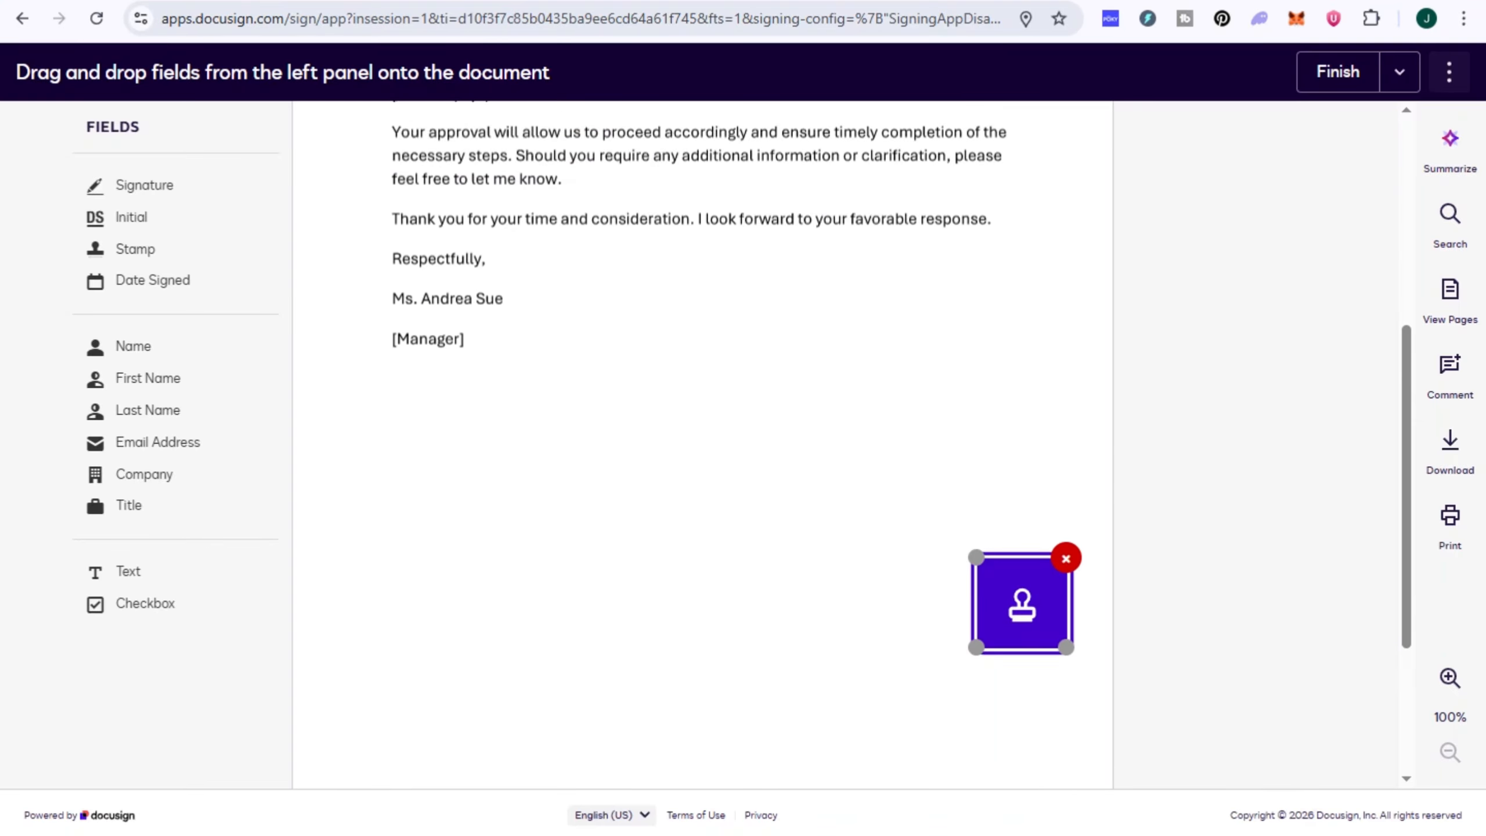
pyautogui.moveTo(1022, 732); pyautogui.dragTo(1008, 176)
pyautogui.scroll(3, 1008, 176)
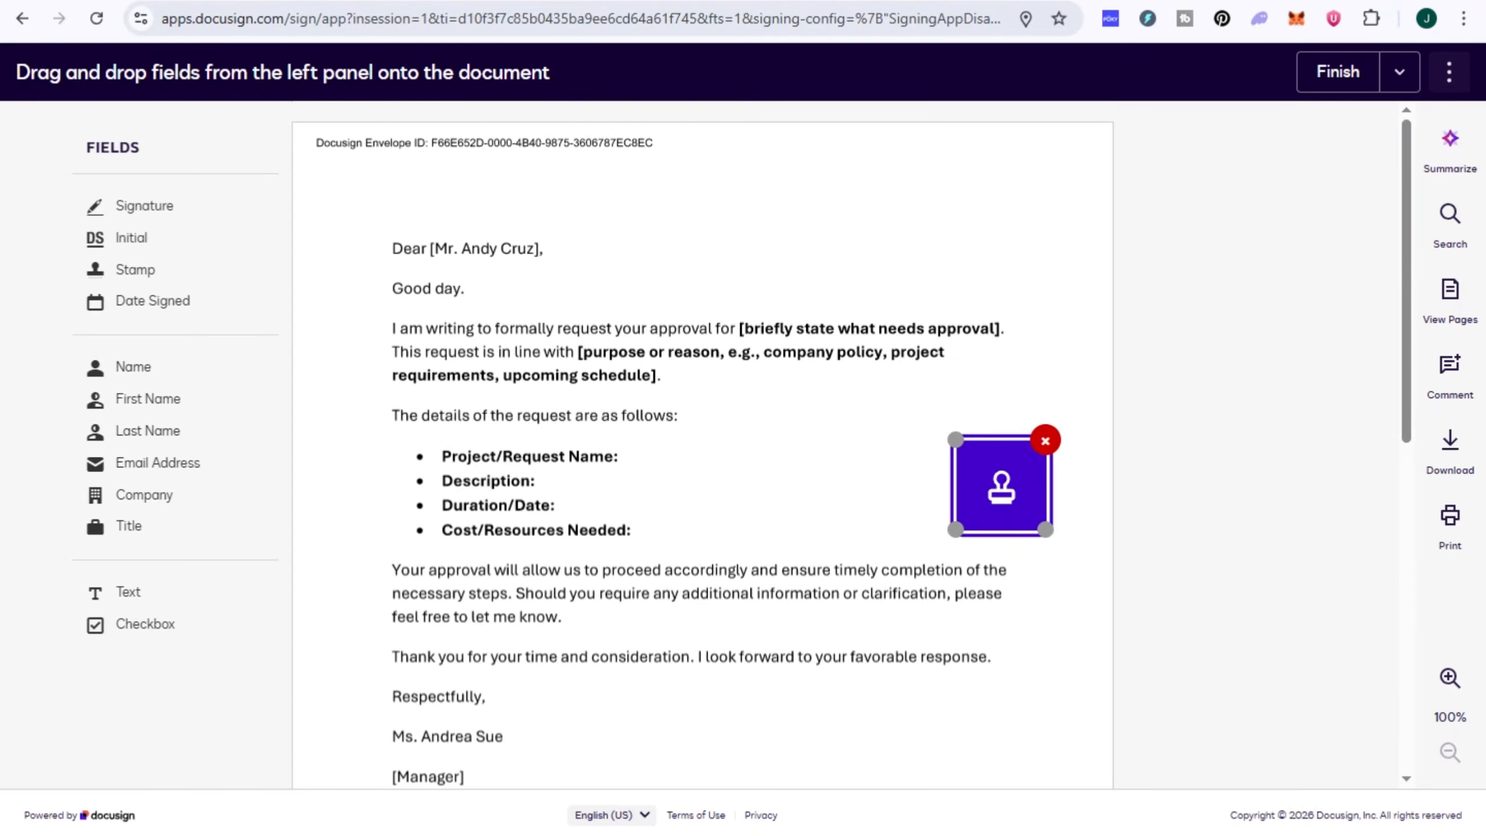
pyautogui.moveTo(1001, 486); pyautogui.dragTo(1045, 189)
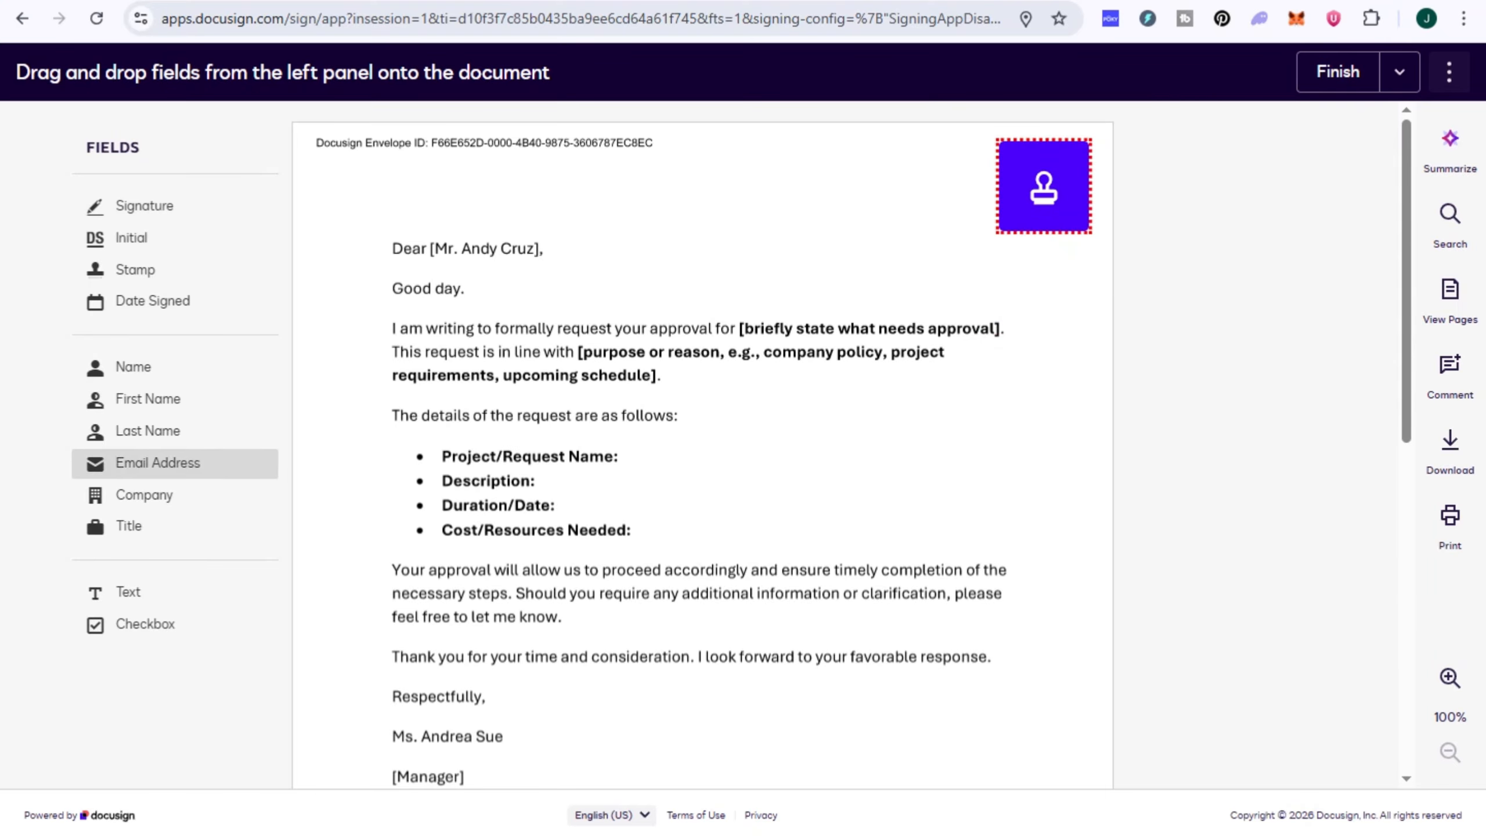
# Step: Place a checkbox and an initials field beside the letter's closing, and choose the bold italic style for the initials
pyautogui.moveTo(178, 624); pyautogui.dragTo(1032, 515)
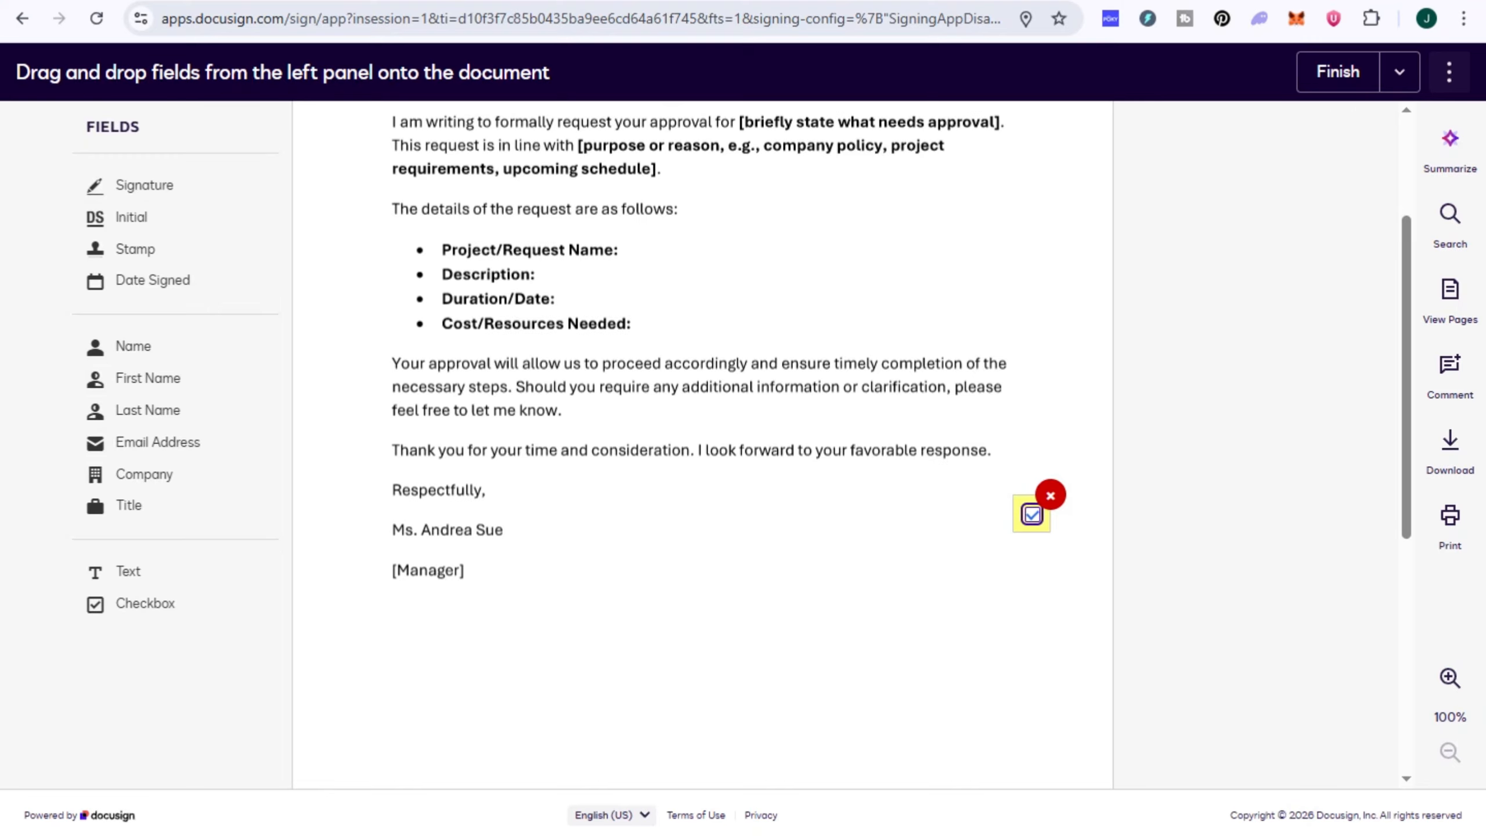
pyautogui.moveTo(131, 218)
pyautogui.mouseDown()
pyautogui.moveTo(249, 290)
pyautogui.moveTo(833, 526)
pyautogui.moveTo(1047, 577)
pyautogui.mouseUp()
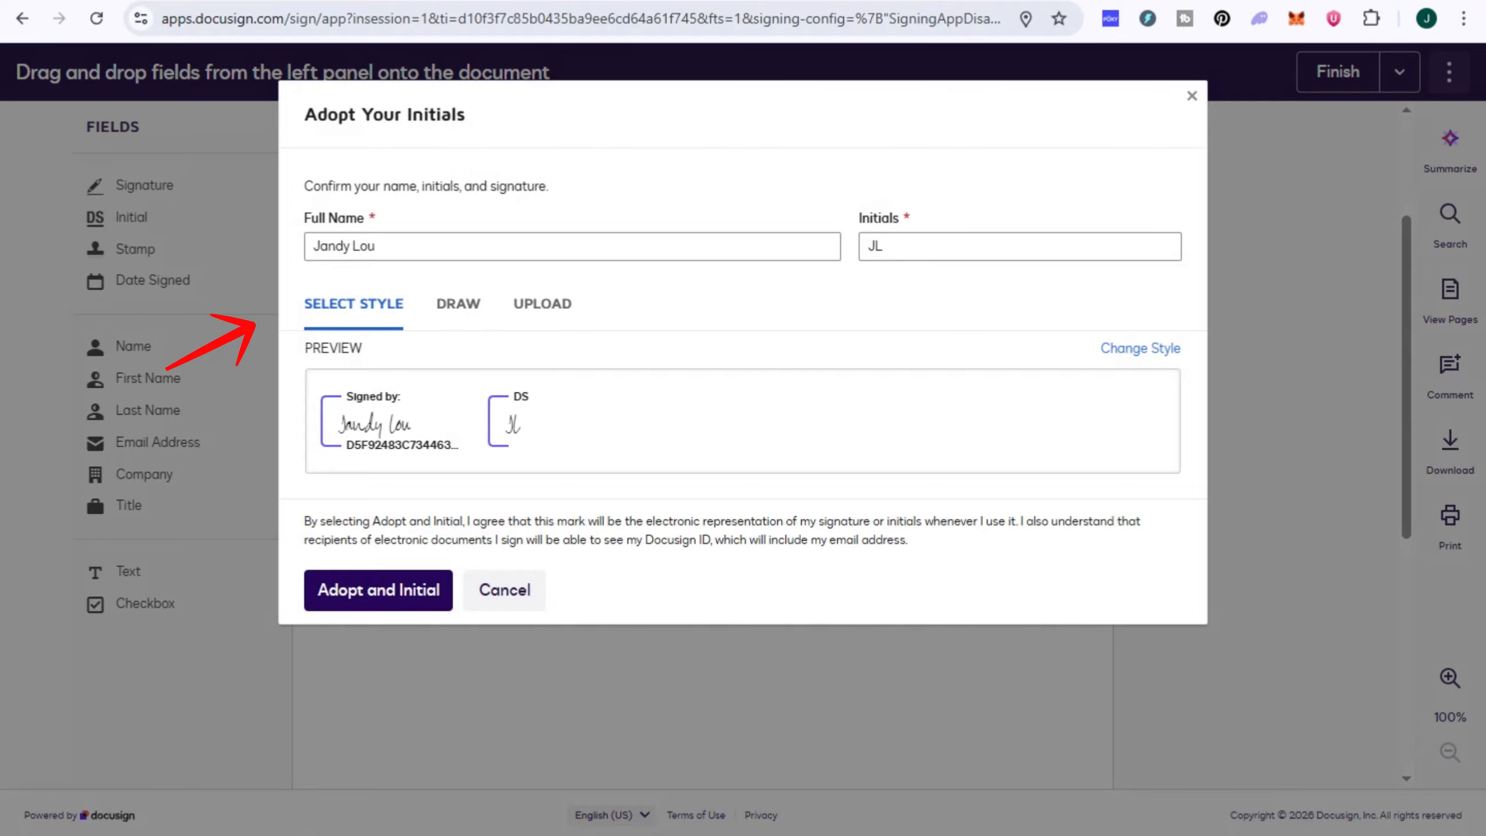
pyautogui.click(1139, 349)
pyautogui.click(1123, 348)
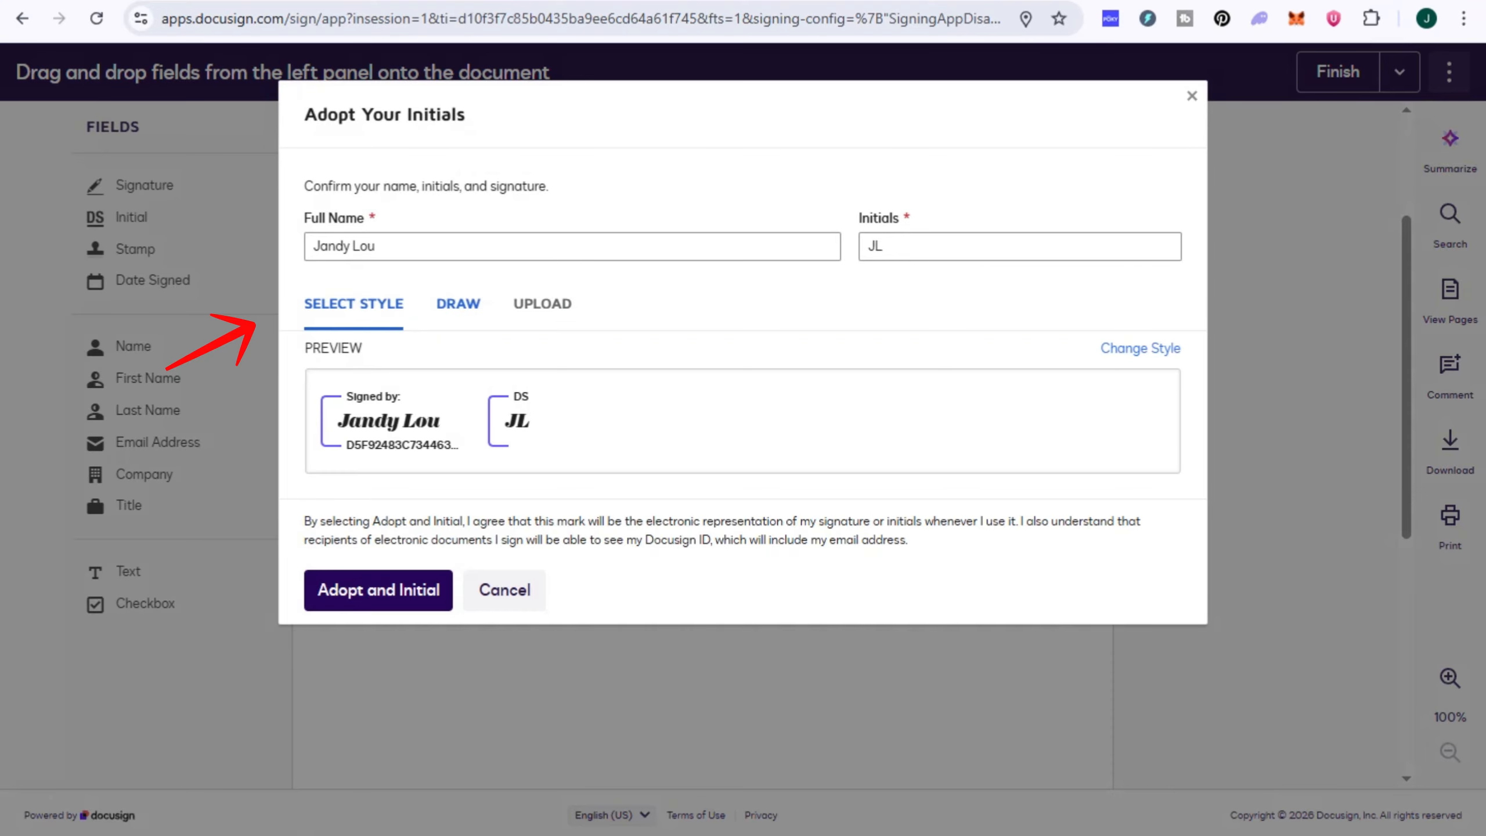
# Step: Draw the initials by hand and view the option to upload them as an image
pyautogui.click(458, 303)
pyautogui.click(542, 303)
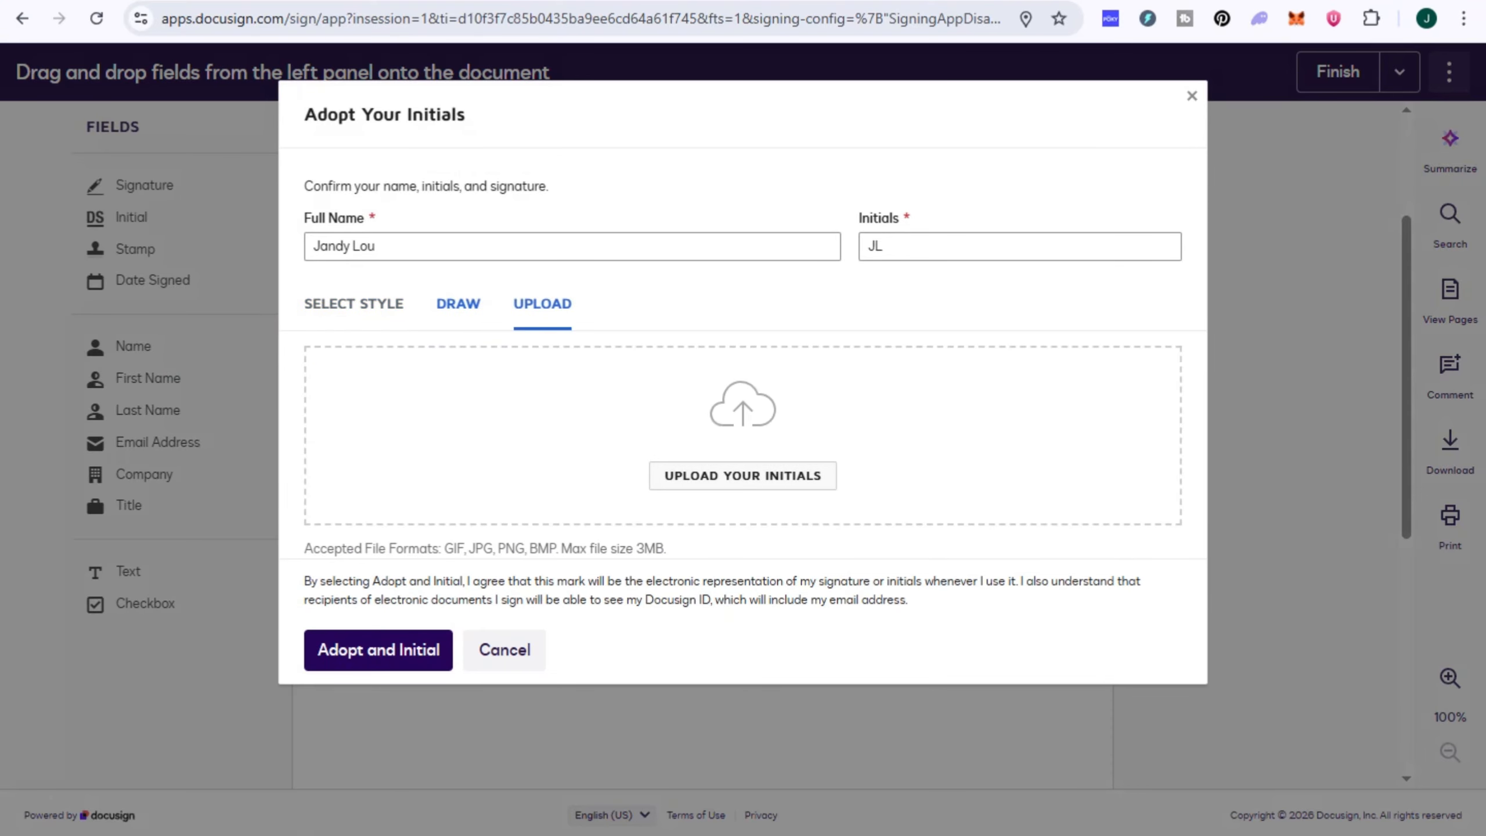
pyautogui.click(458, 303)
pyautogui.moveTo(538, 410)
pyautogui.mouseDown()
pyautogui.moveTo(480, 486)
pyautogui.moveTo(588, 448)
pyautogui.moveTo(746, 436)
pyautogui.mouseUp()
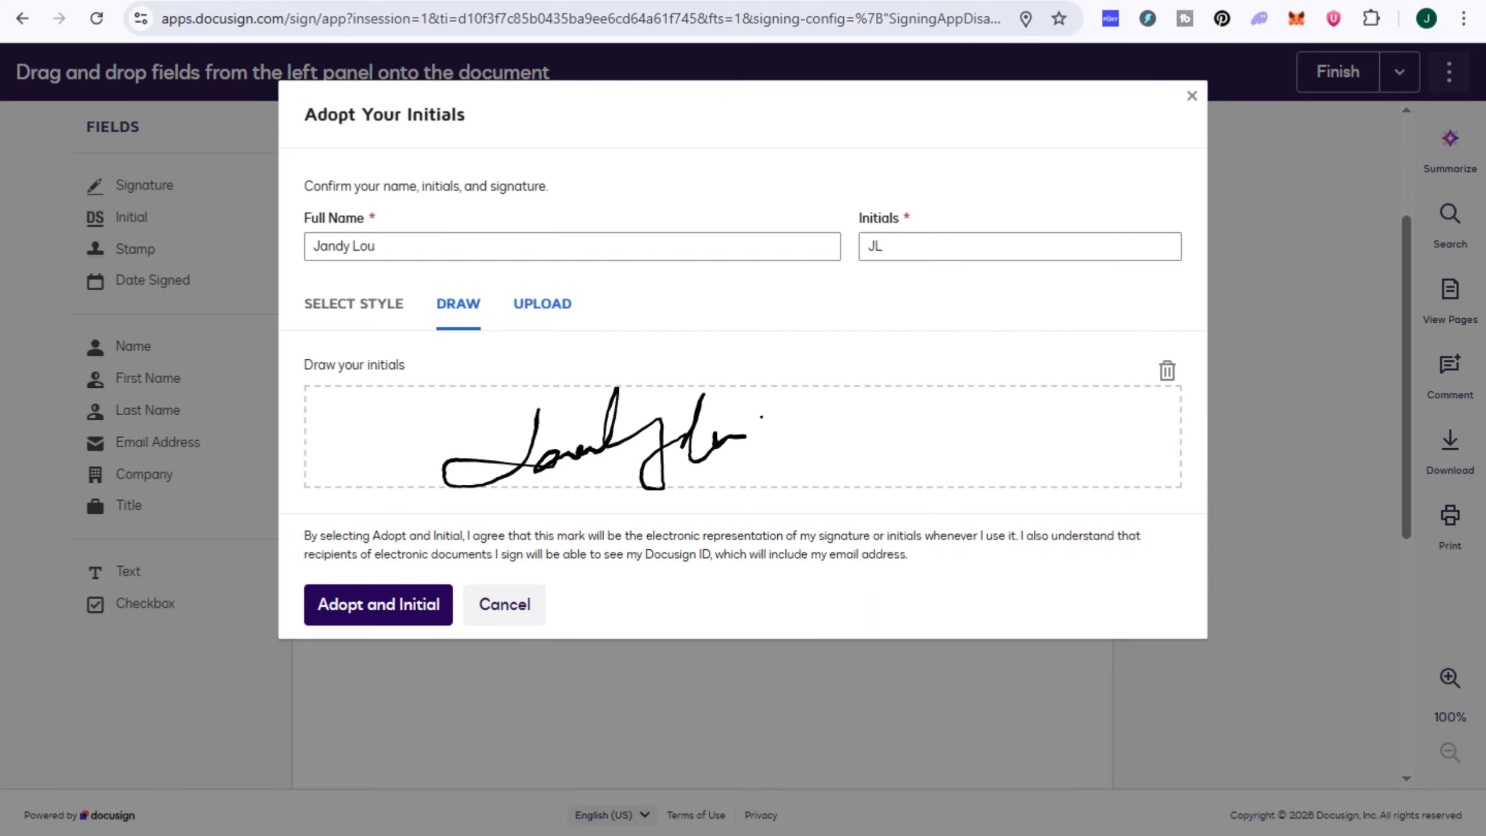
pyautogui.click(542, 303)
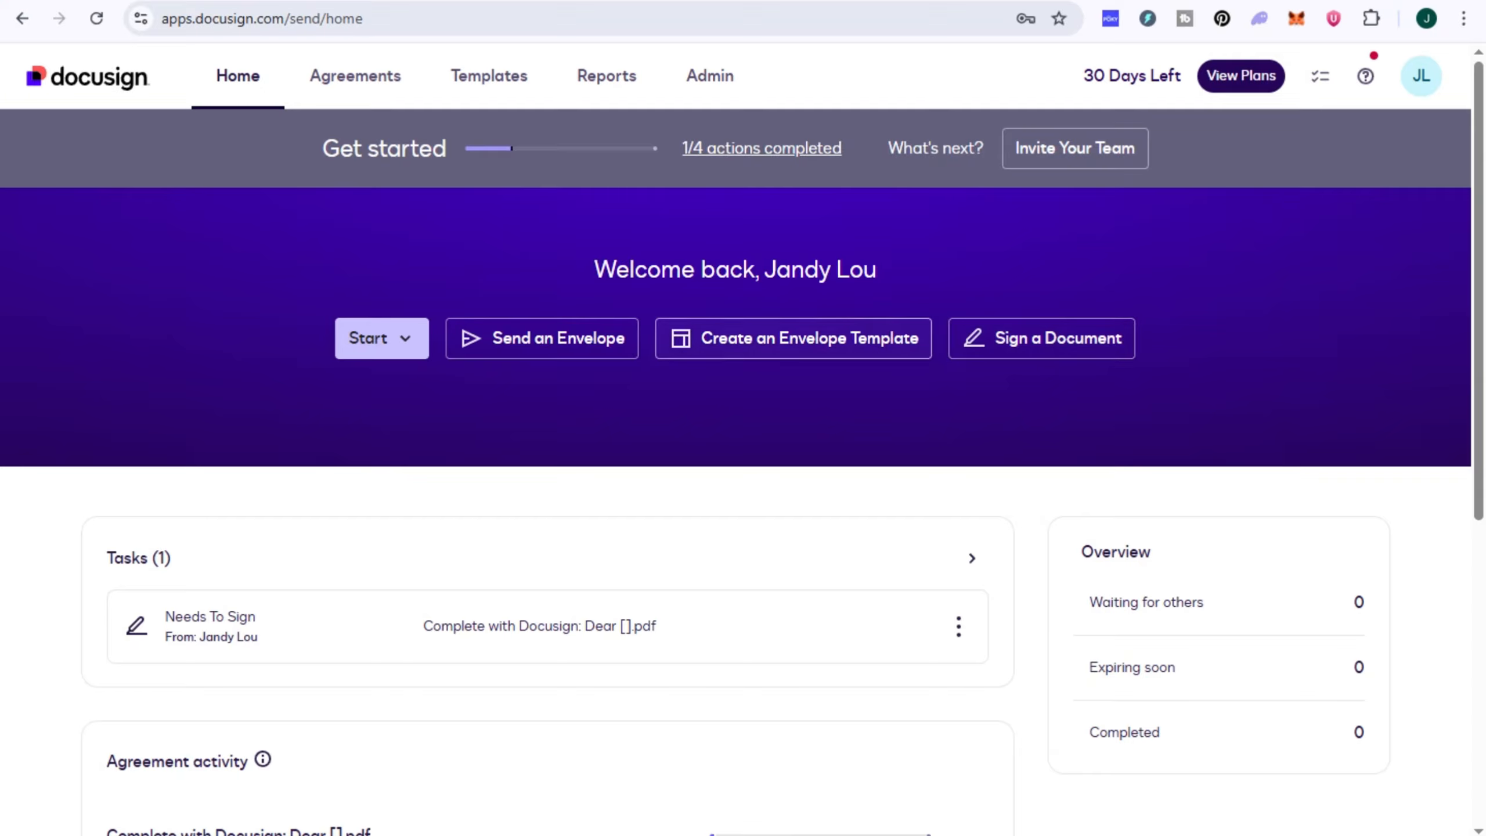
# Step: Look through a new envelope template's document, recipient and message settings, including the recipient action choices, and discard the template
pyautogui.click(793, 338)
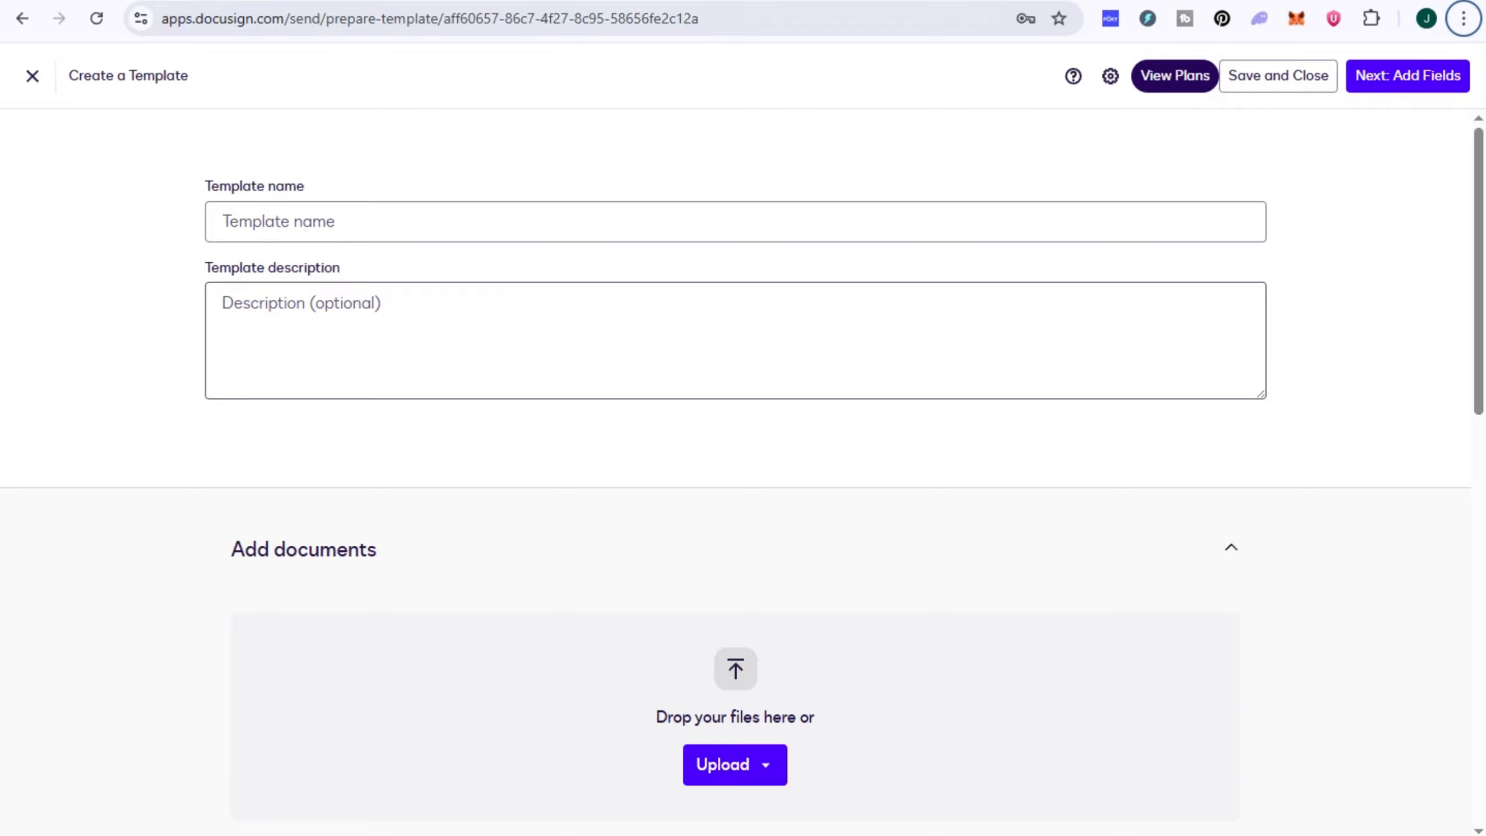
pyautogui.scroll(-5, 743, 468)
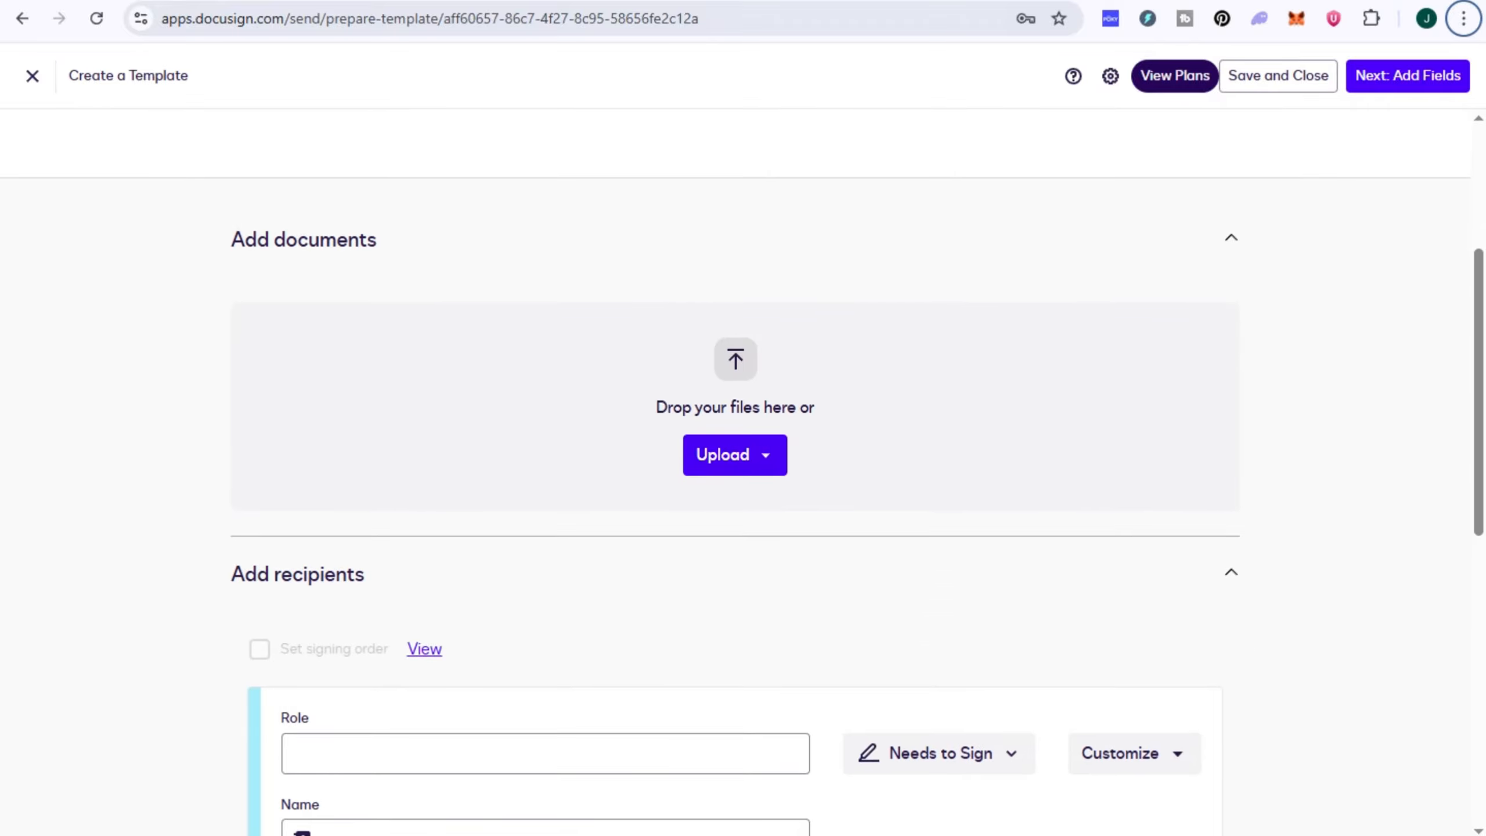
pyautogui.scroll(-3, 743, 468)
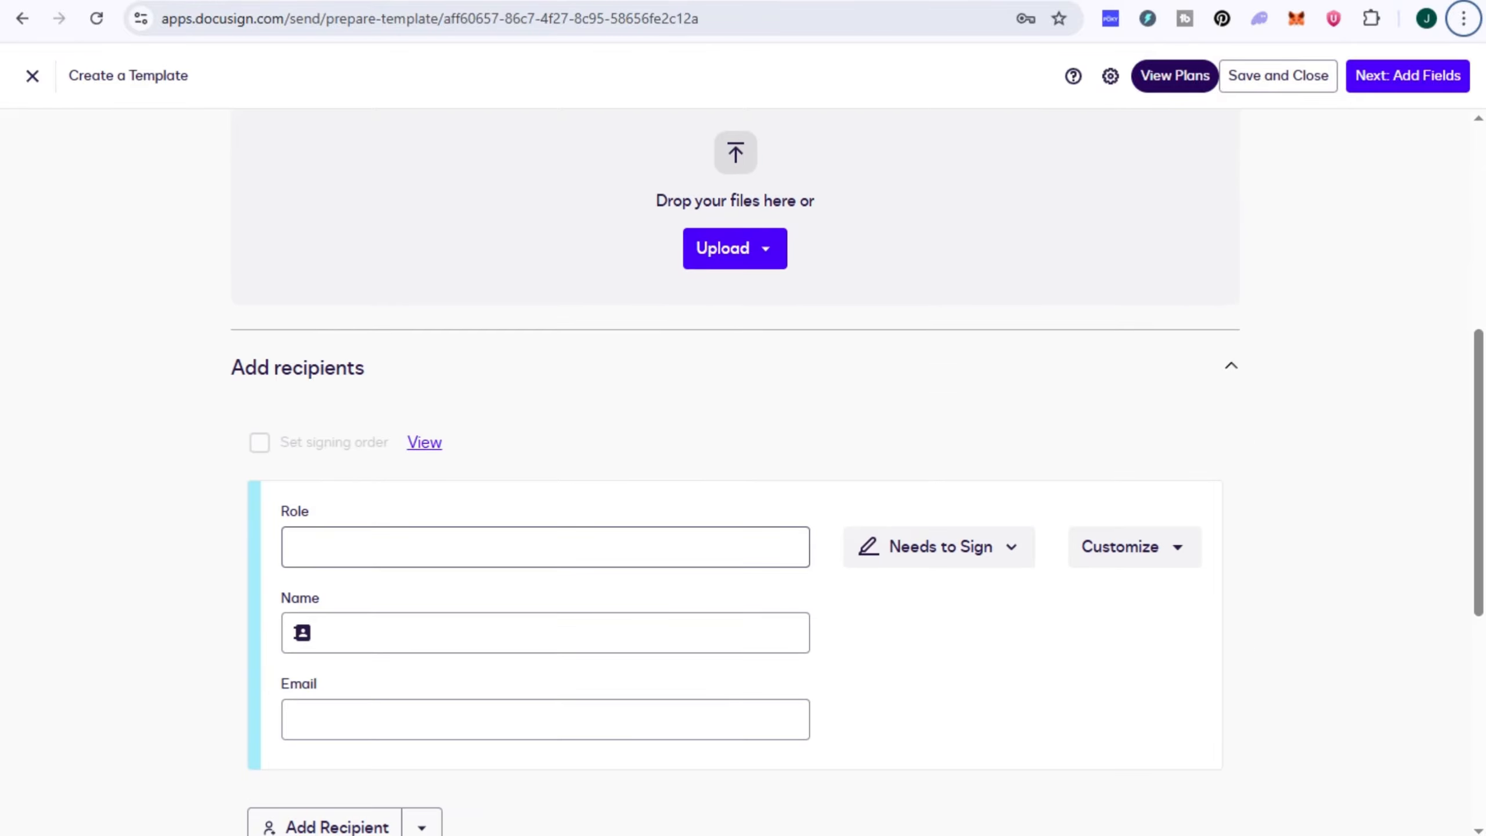
pyautogui.click(939, 547)
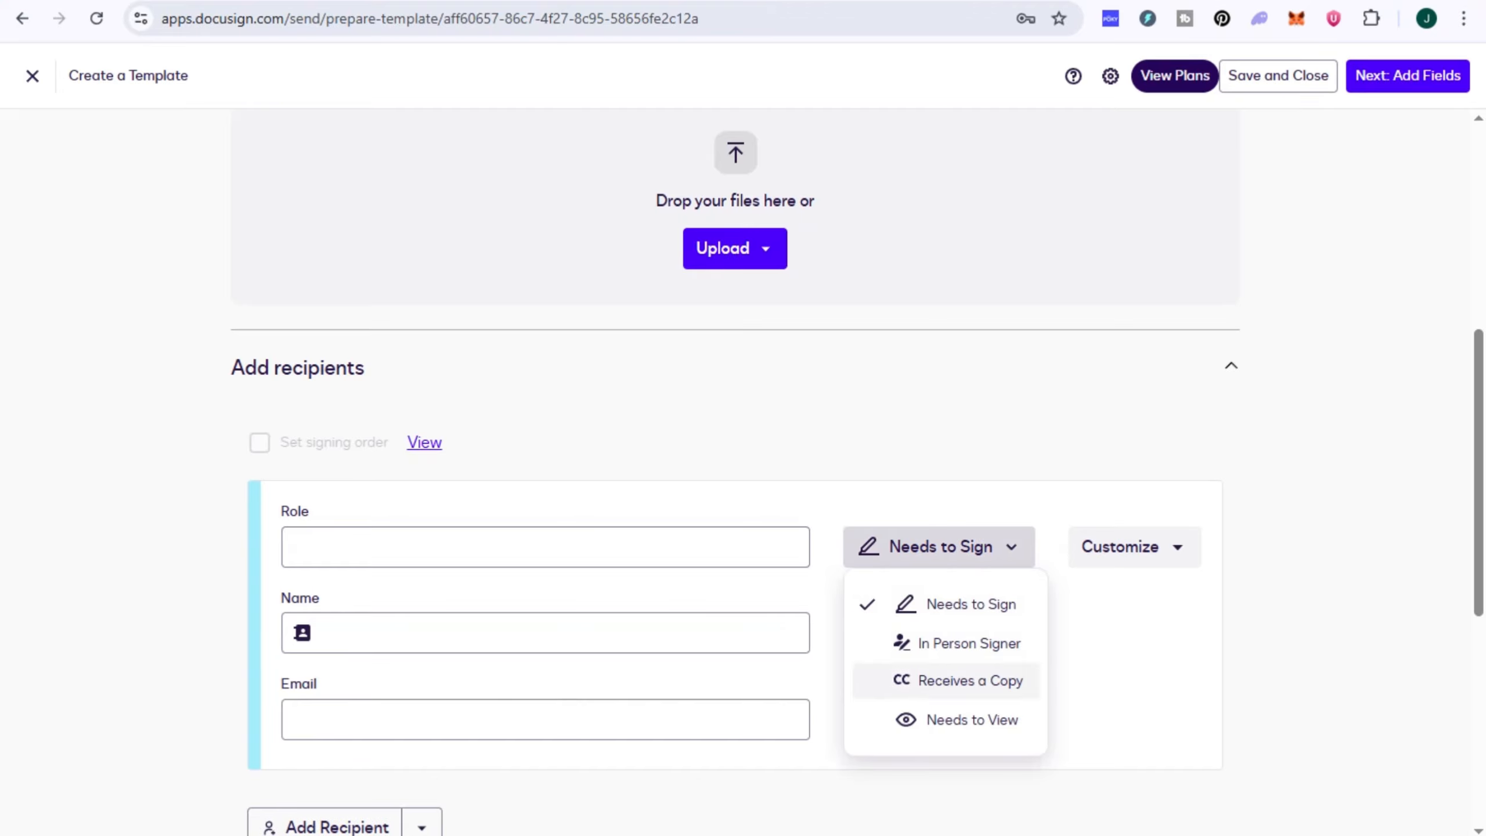
pyautogui.click(1111, 691)
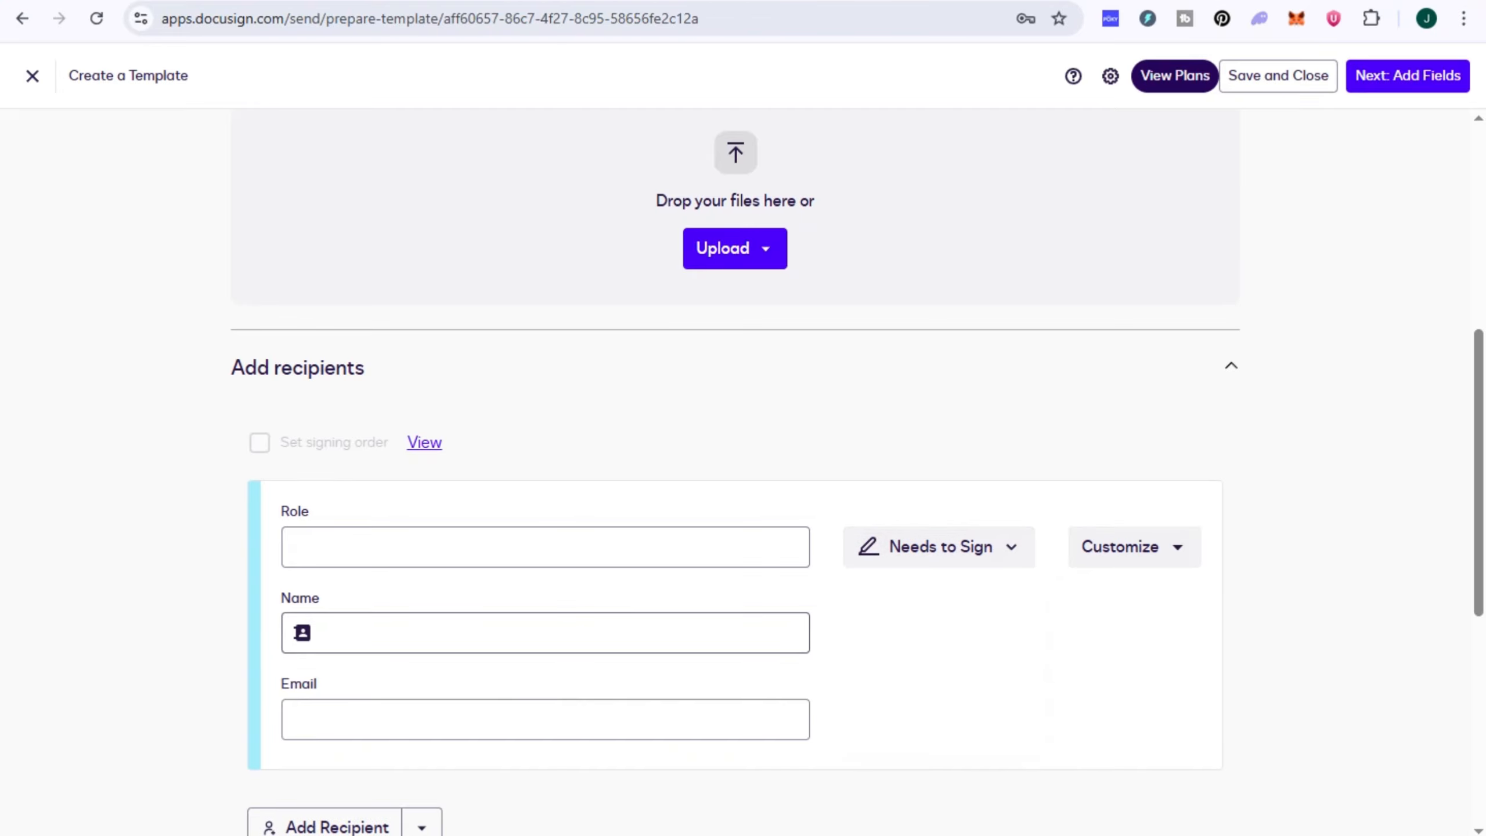
pyautogui.scroll(-3, 743, 468)
pyautogui.scroll(-2, 743, 469)
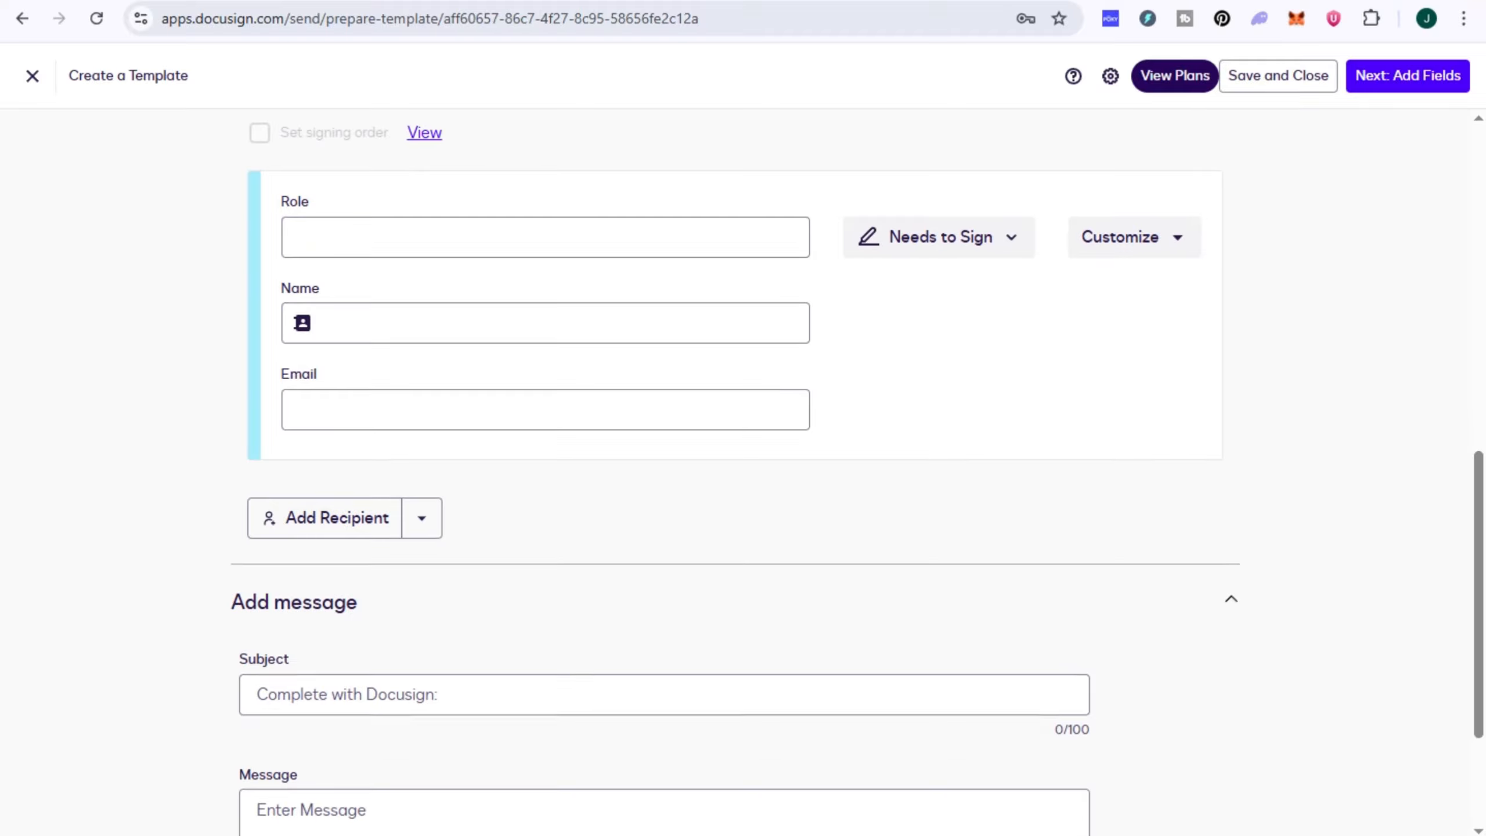
pyautogui.scroll(-3, 743, 469)
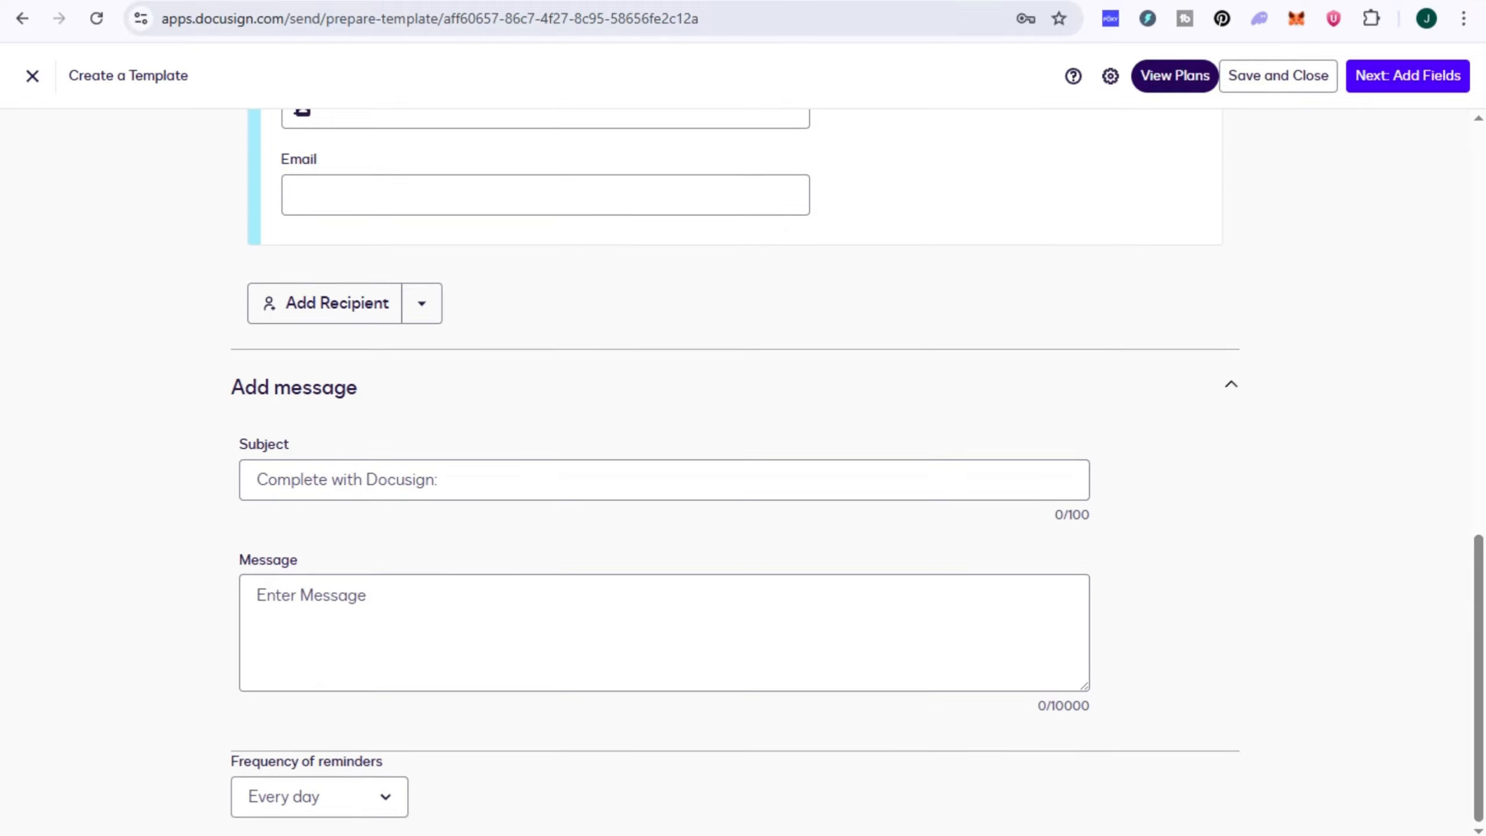
pyautogui.scroll(15, 743, 469)
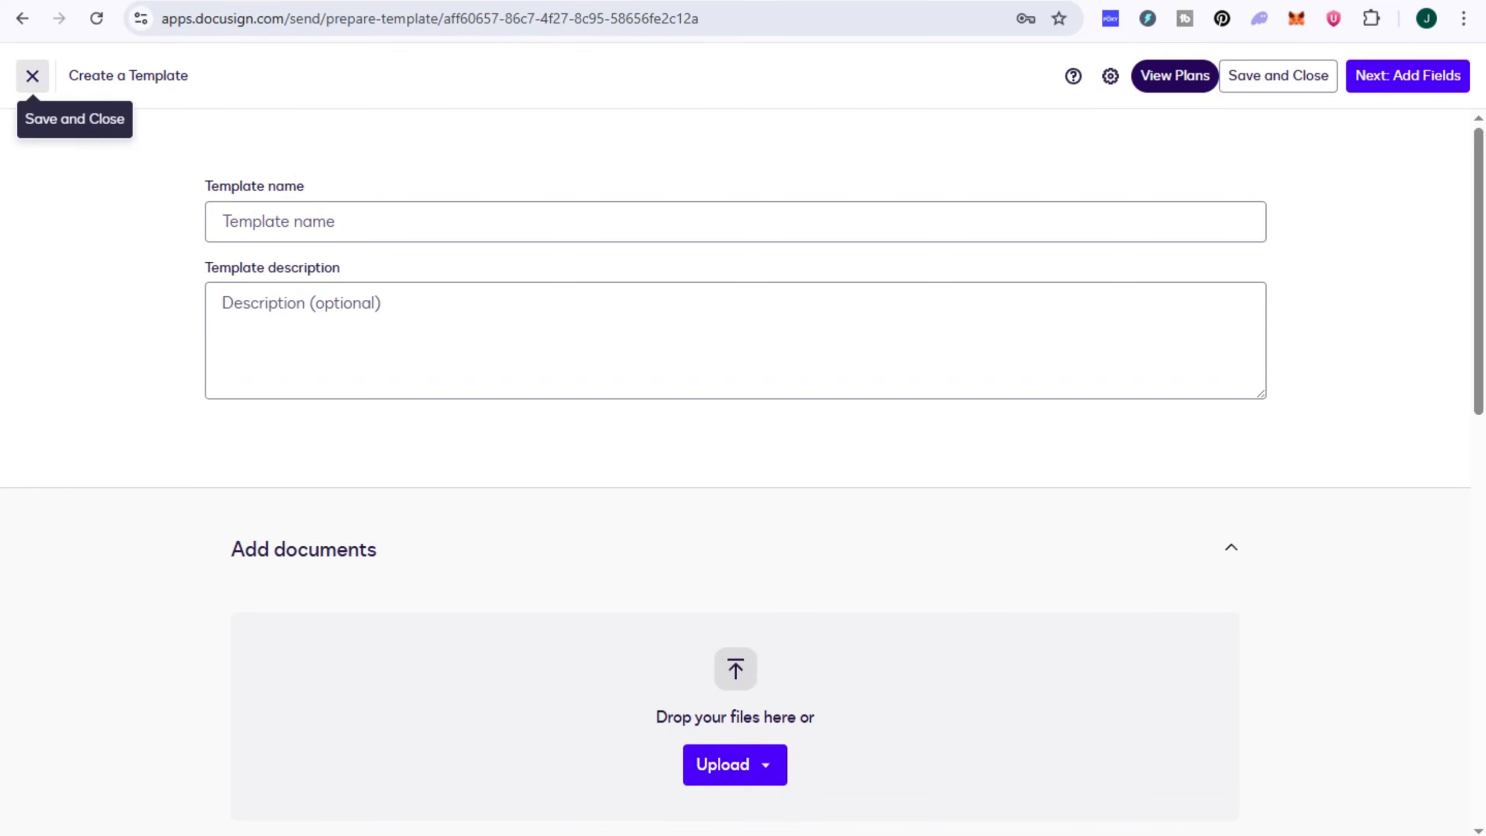
pyautogui.click(32, 75)
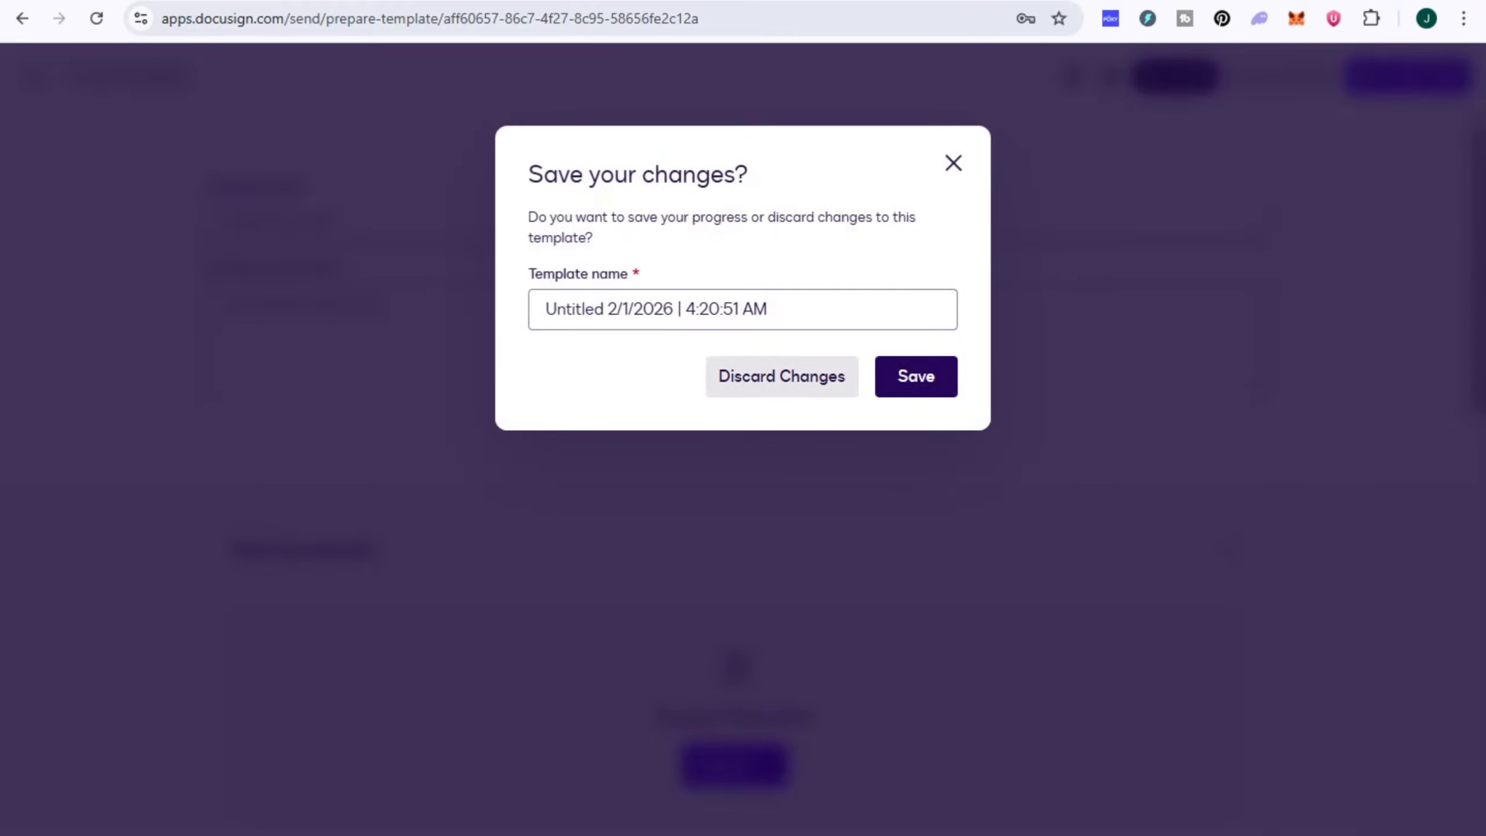
pyautogui.click(782, 376)
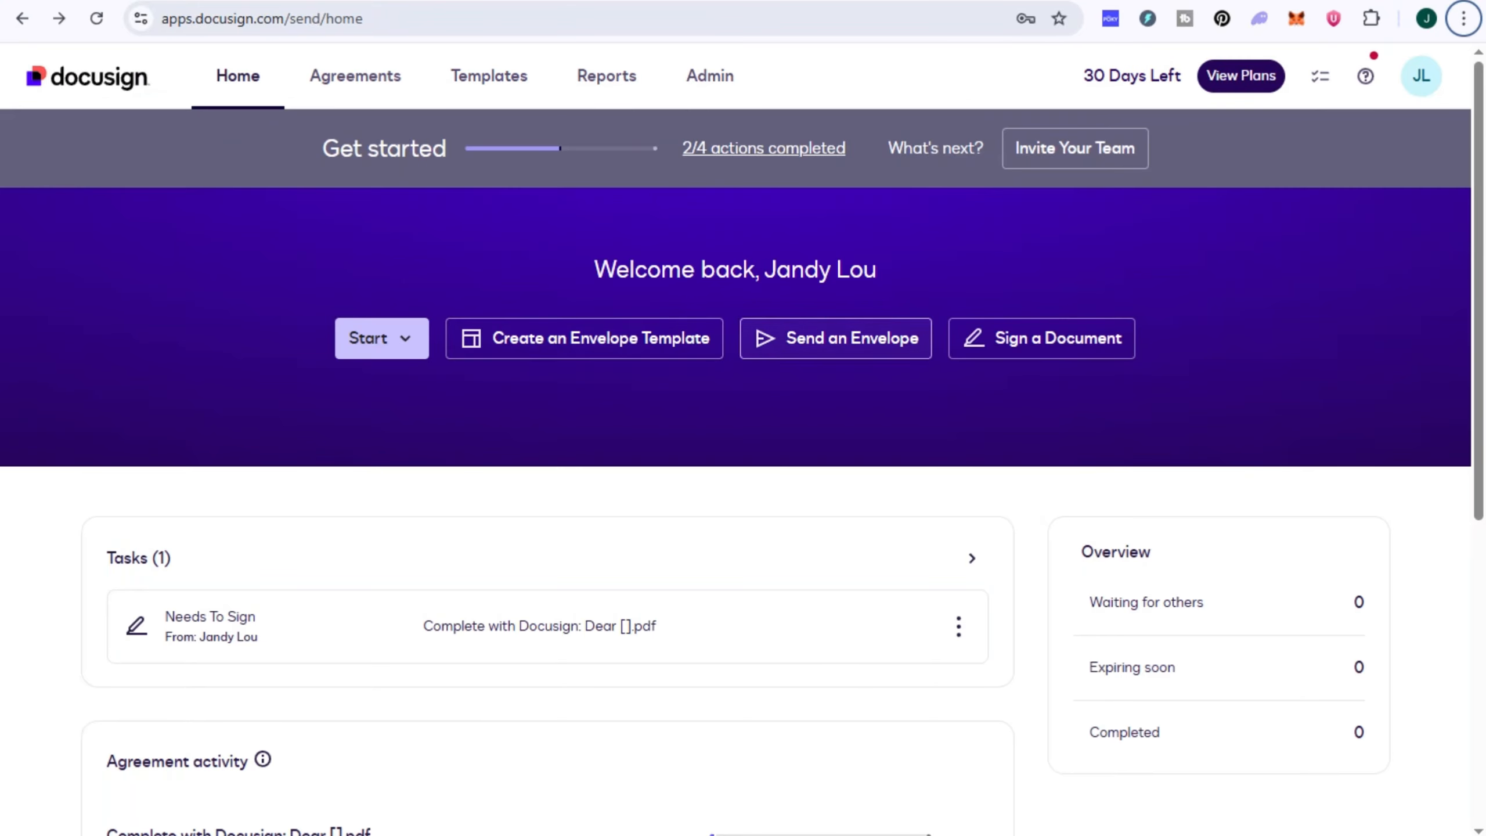
# Step: Upload the letter from the desktop as a document to sign, and dismiss the tip about placing fields
pyautogui.click(1042, 339)
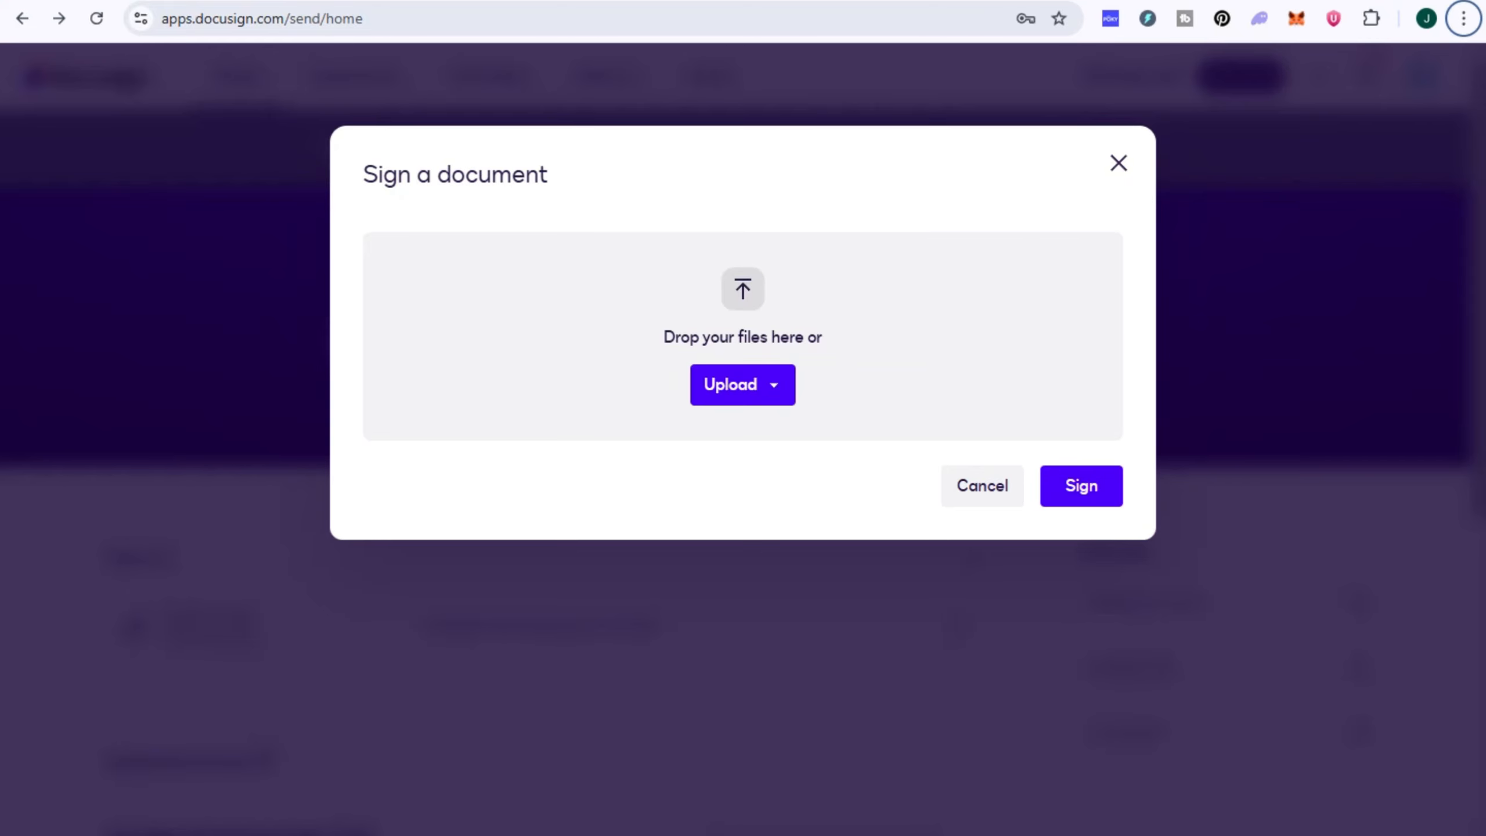
pyautogui.click(742, 385)
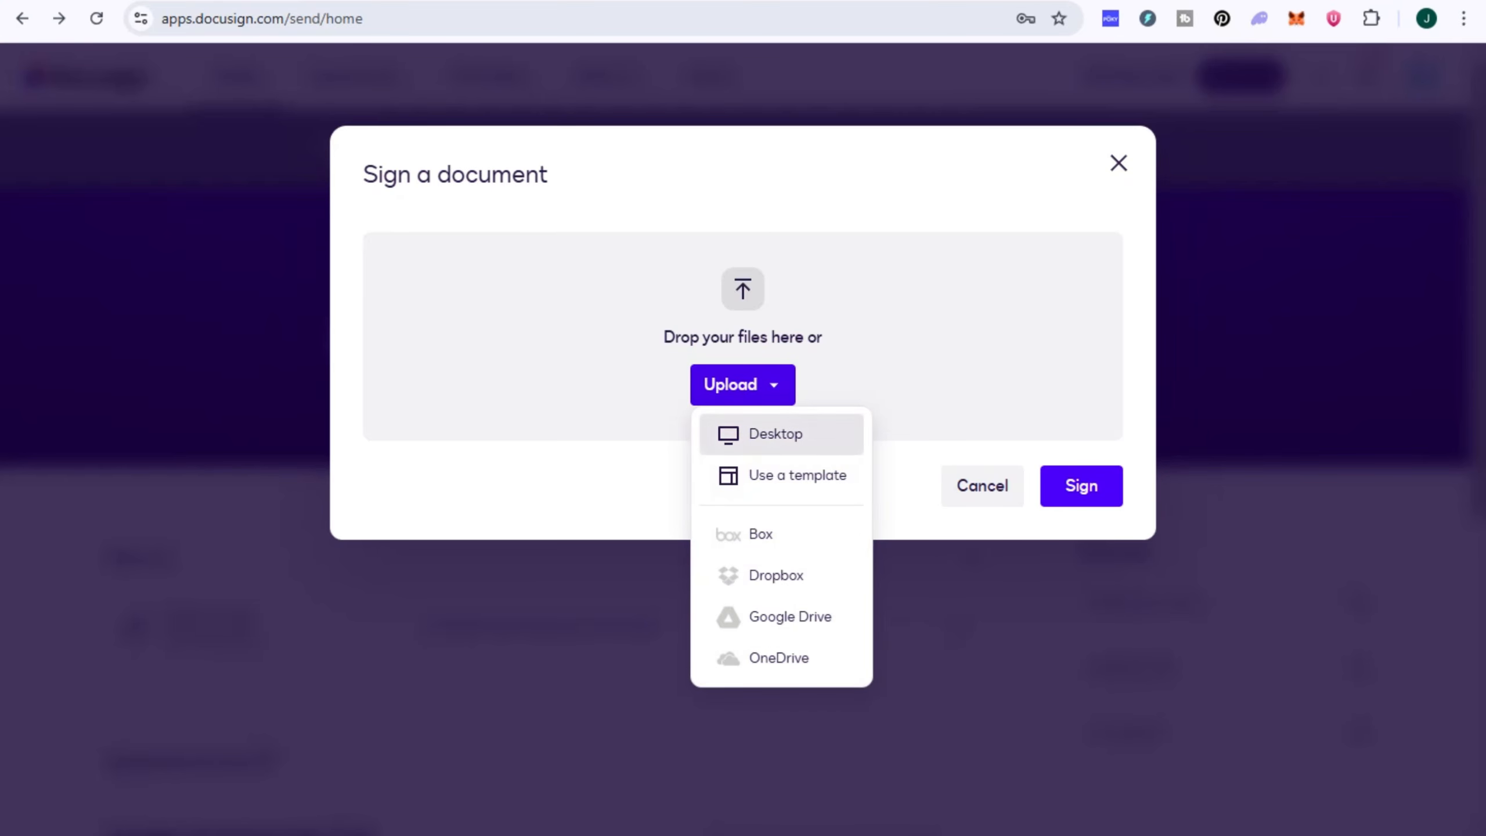
pyautogui.click(774, 434)
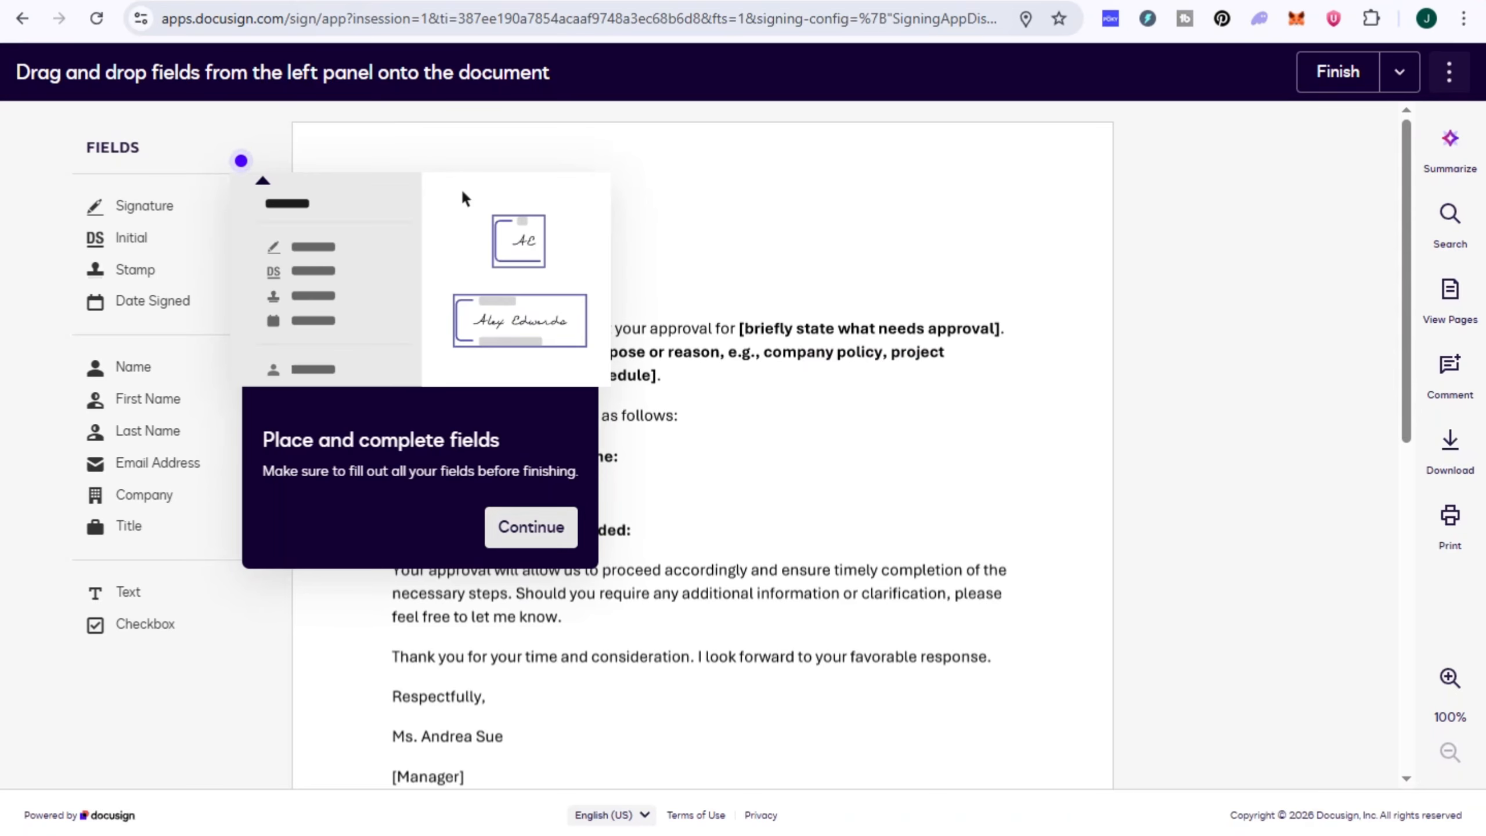
pyautogui.click(530, 528)
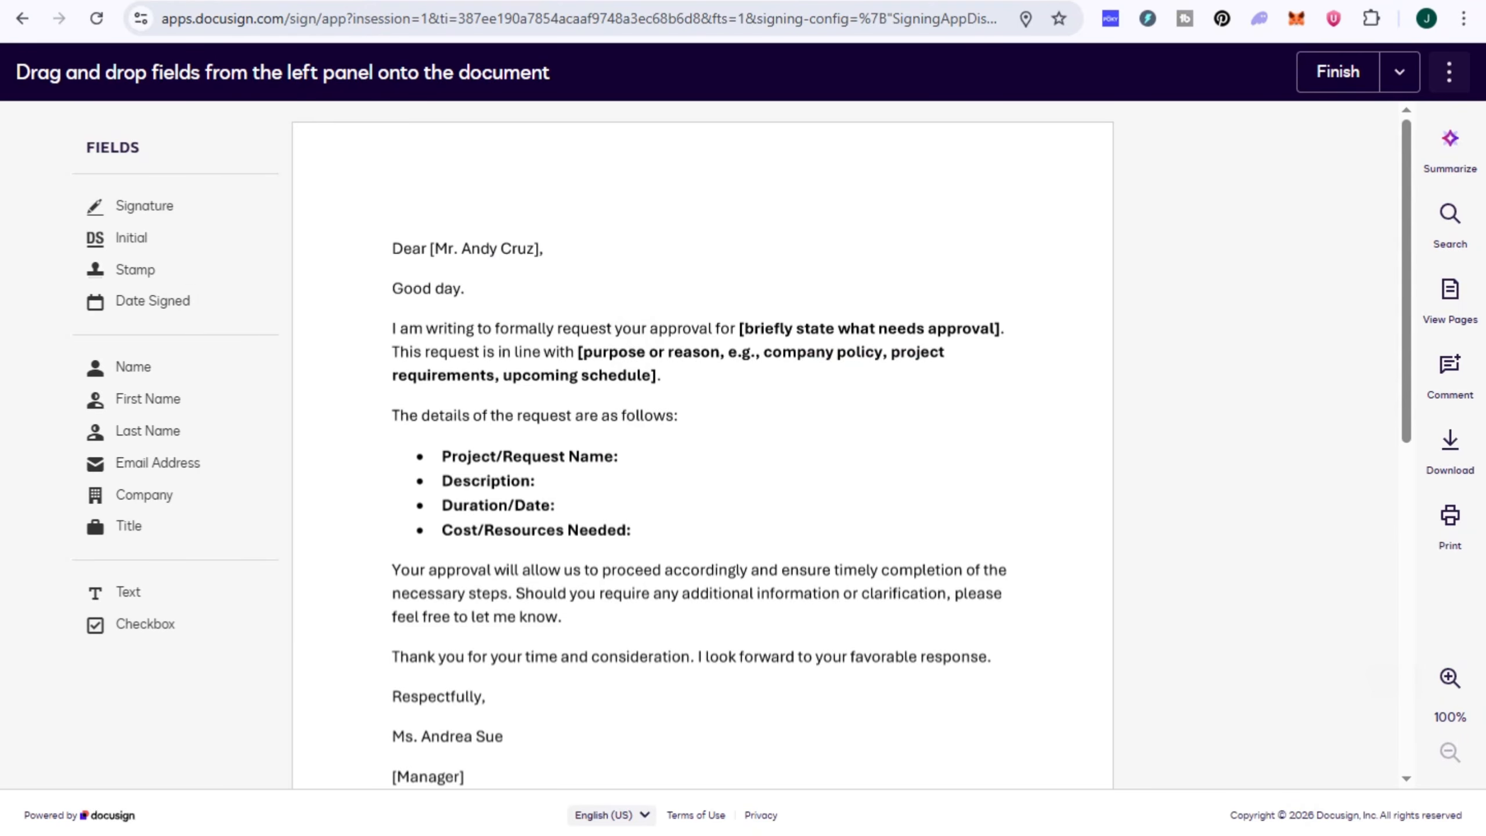
# Step: Place a signature field in the blank area beneath the sender's title, [Manager]
pyautogui.scroll(-5, 702, 445)
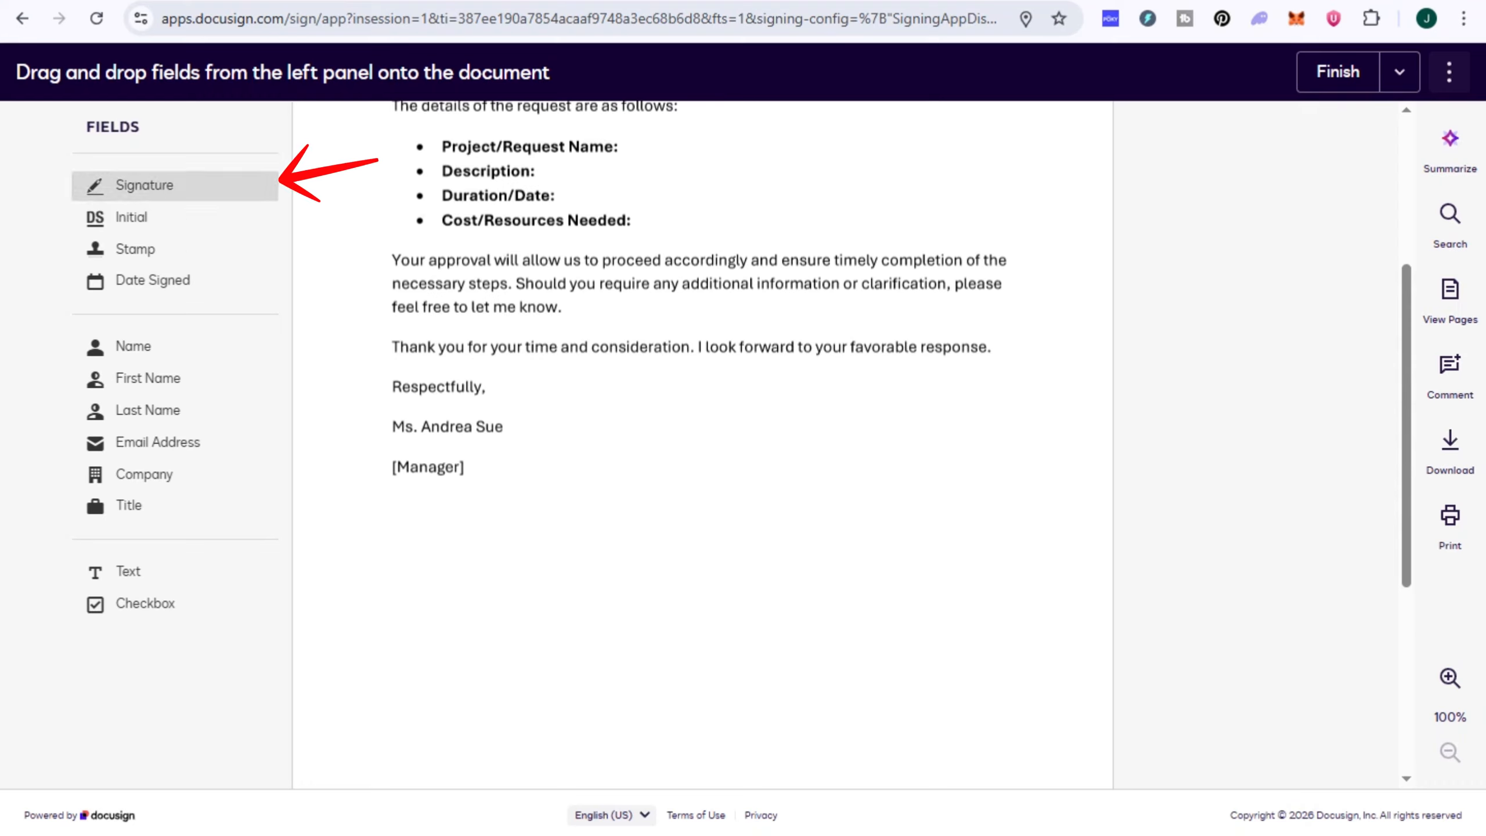
pyautogui.moveTo(145, 185)
pyautogui.mouseDown()
pyautogui.moveTo(193, 215)
pyautogui.moveTo(537, 646)
pyautogui.moveTo(670, 435)
pyautogui.moveTo(467, 553)
pyautogui.moveTo(603, 589)
pyautogui.moveTo(559, 440)
pyautogui.moveTo(577, 211)
pyautogui.moveTo(517, 371)
pyautogui.moveTo(845, 414)
pyautogui.moveTo(768, 745)
pyautogui.moveTo(587, 303)
pyautogui.moveTo(477, 369)
pyautogui.moveTo(508, 564)
pyautogui.moveTo(565, 714)
pyautogui.moveTo(444, 621)
pyautogui.moveTo(648, 448)
pyautogui.moveTo(739, 579)
pyautogui.moveTo(672, 638)
pyautogui.moveTo(483, 675)
pyautogui.moveTo(457, 617)
pyautogui.moveTo(454, 635)
pyautogui.mouseUp()
pyautogui.scroll(5, 603, 591)
pyautogui.scroll(-3, 518, 567)
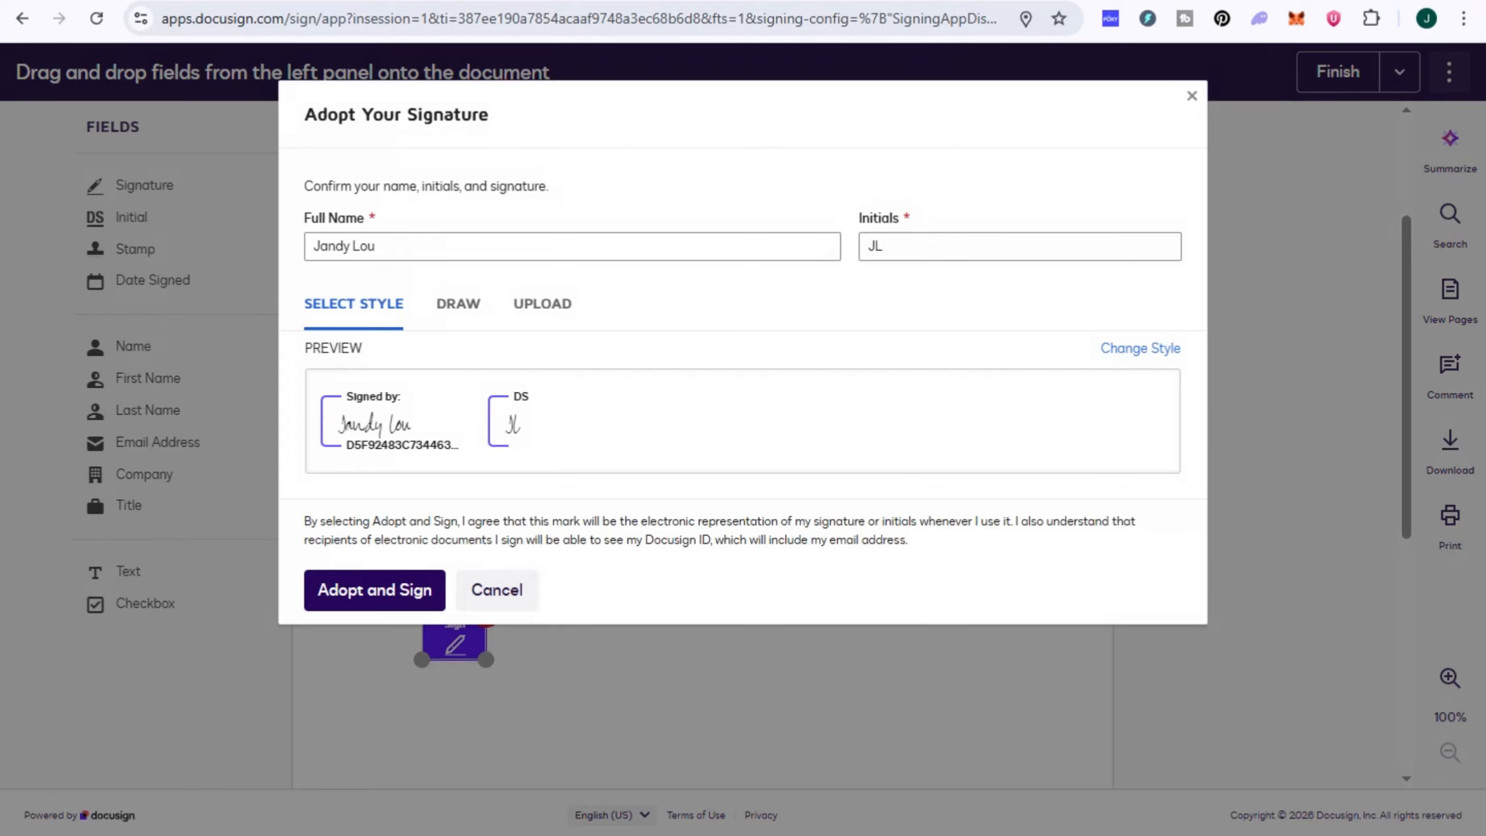
# Step: Compare the preset style, upload and draw options for adopting the signature, and switch to drawing it
pyautogui.click(1140, 348)
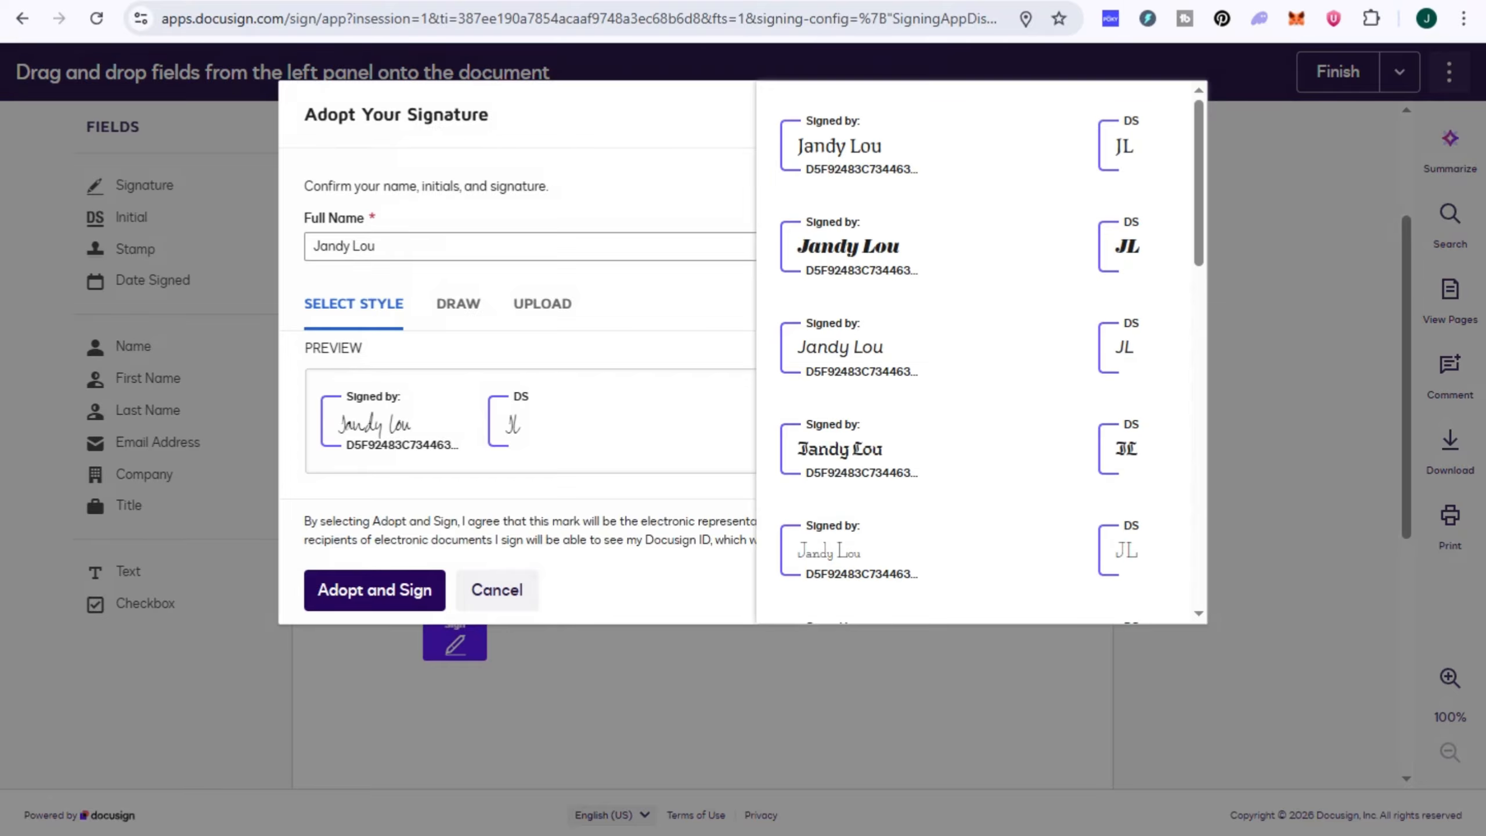
pyautogui.click(848, 246)
pyautogui.click(458, 303)
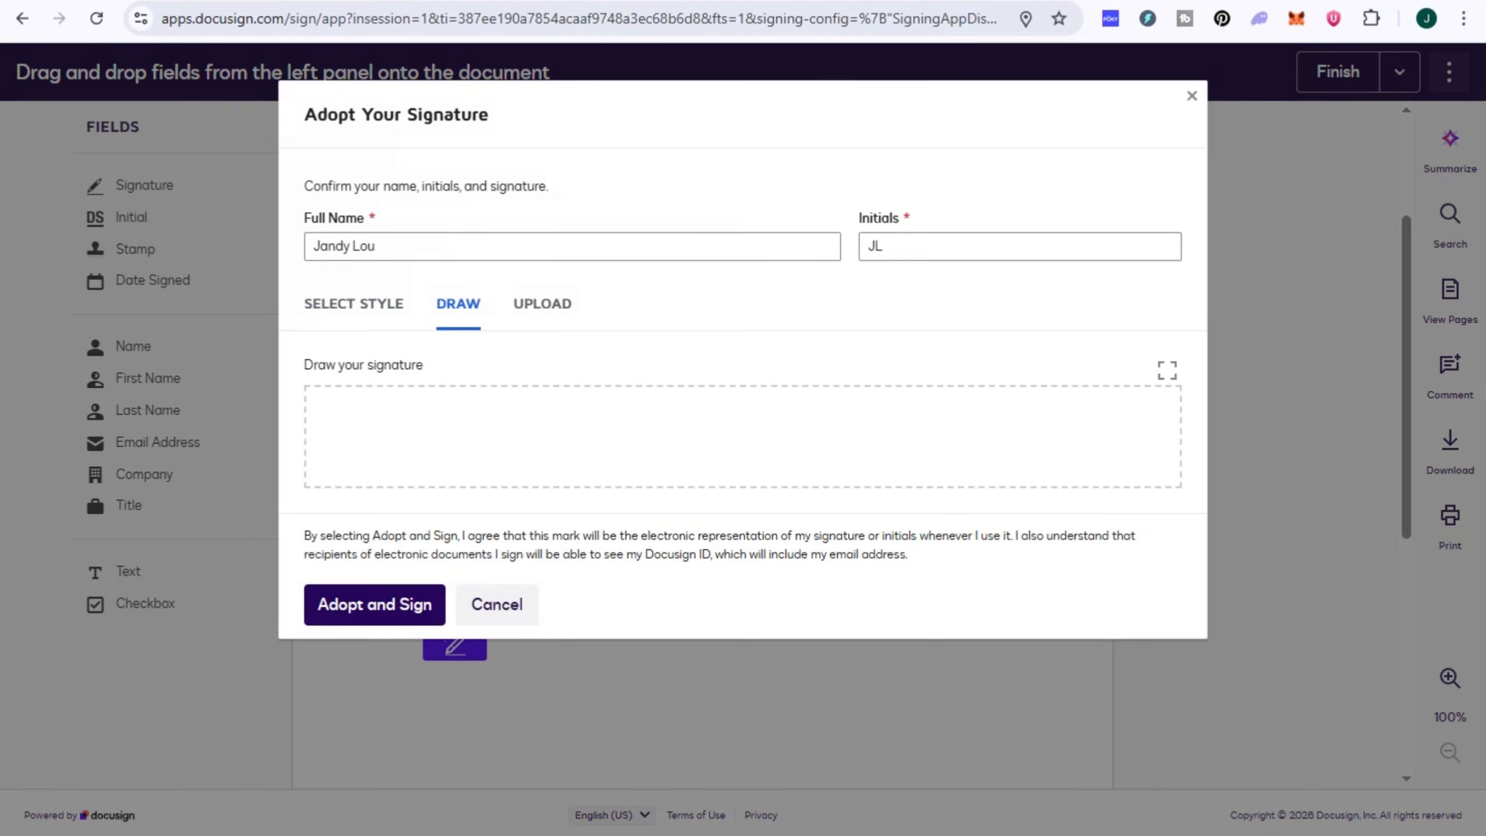
pyautogui.click(542, 304)
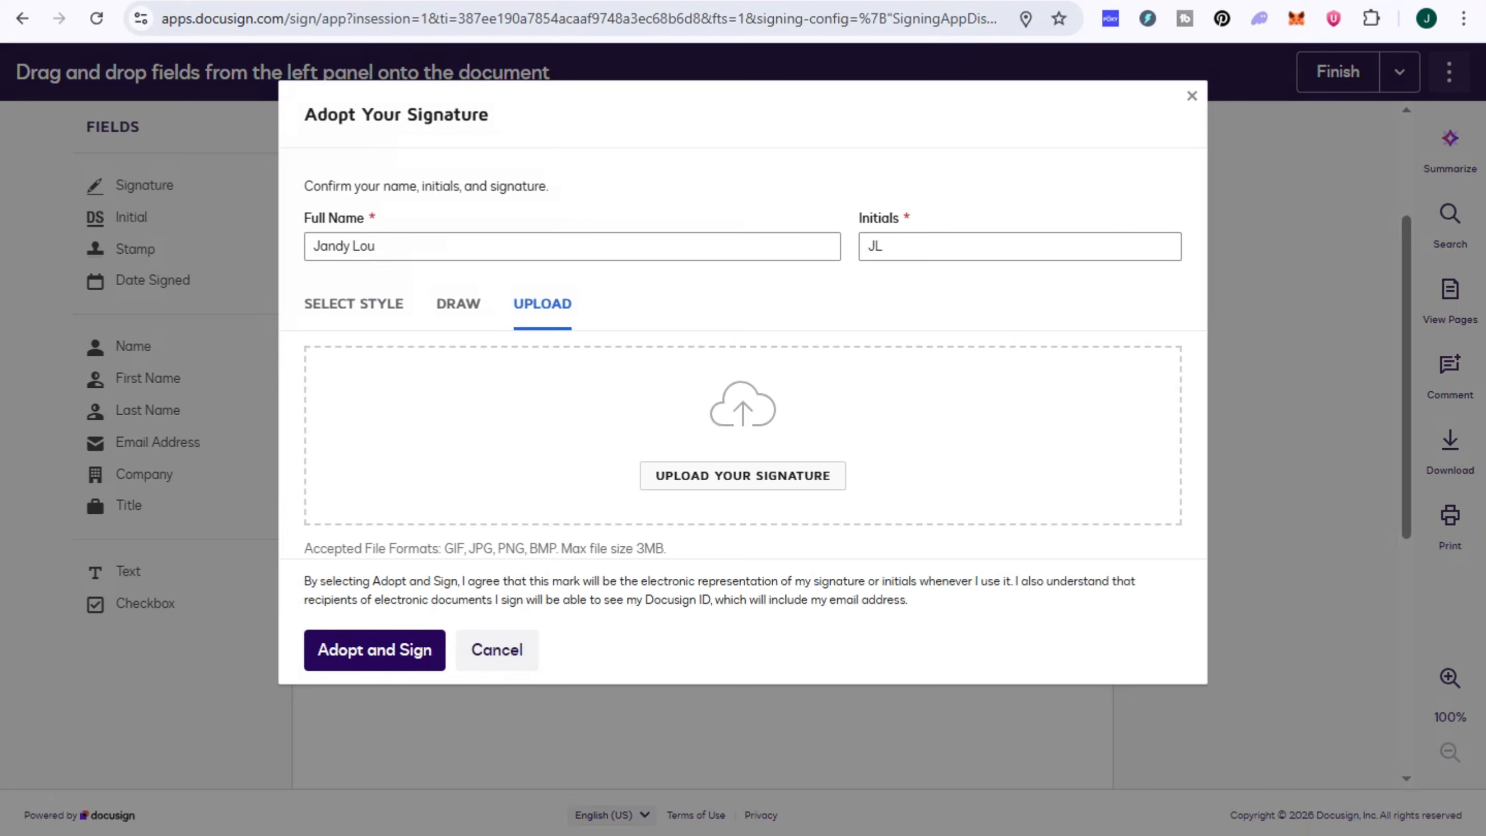
pyautogui.click(458, 304)
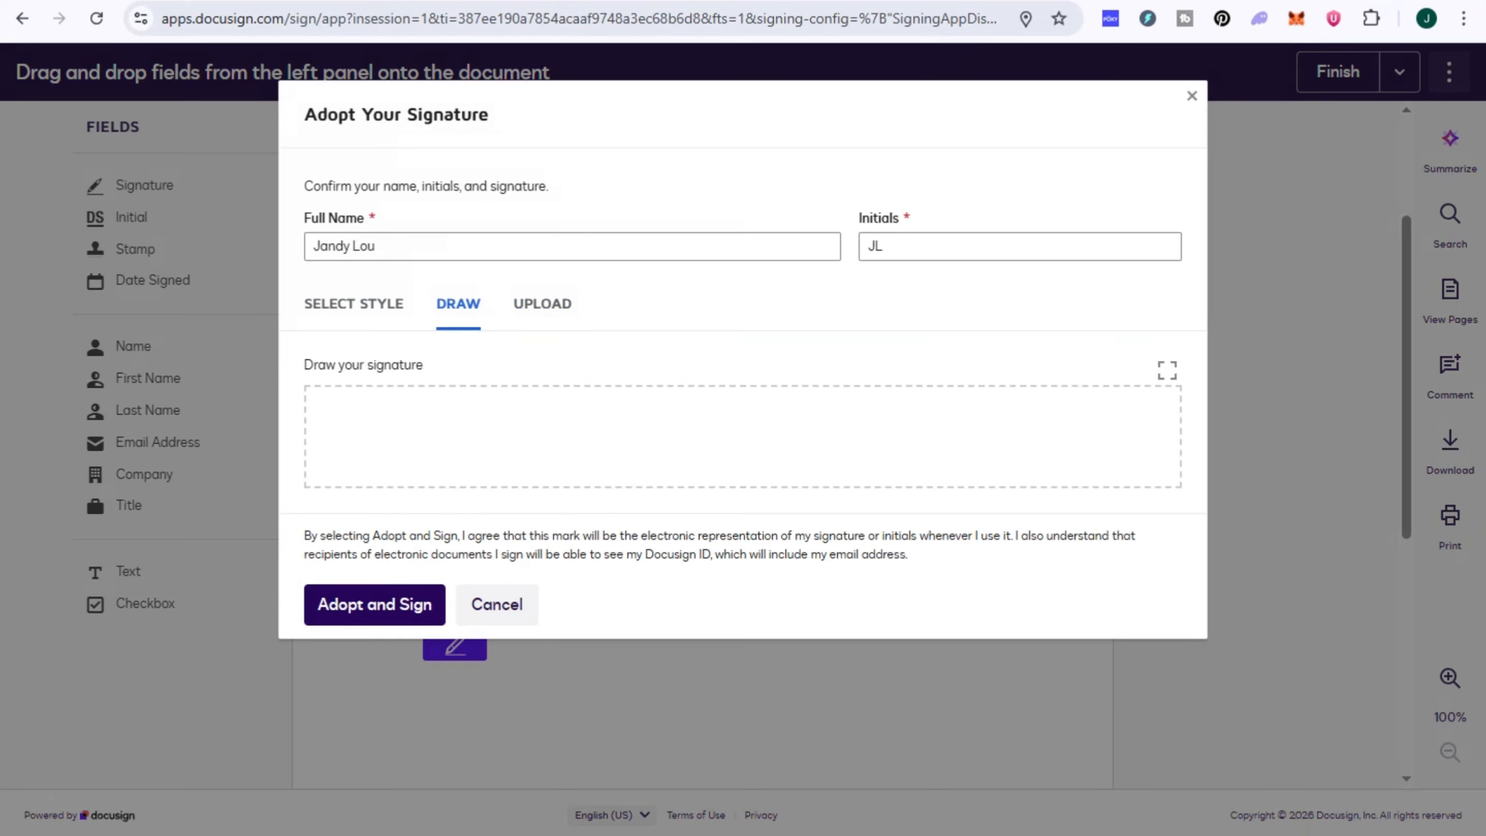